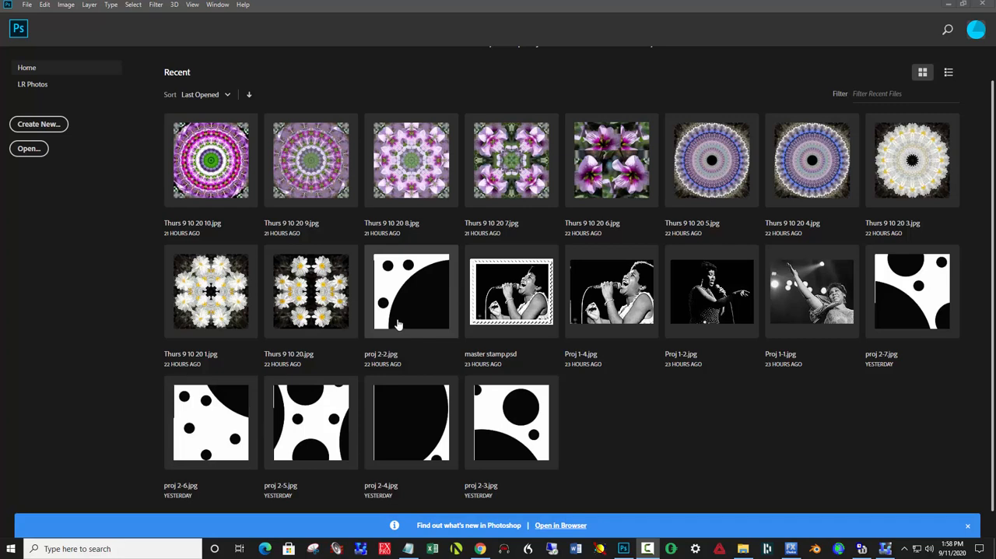
Open the recent file proj 2-2.jpg as the example composition
click(397, 321)
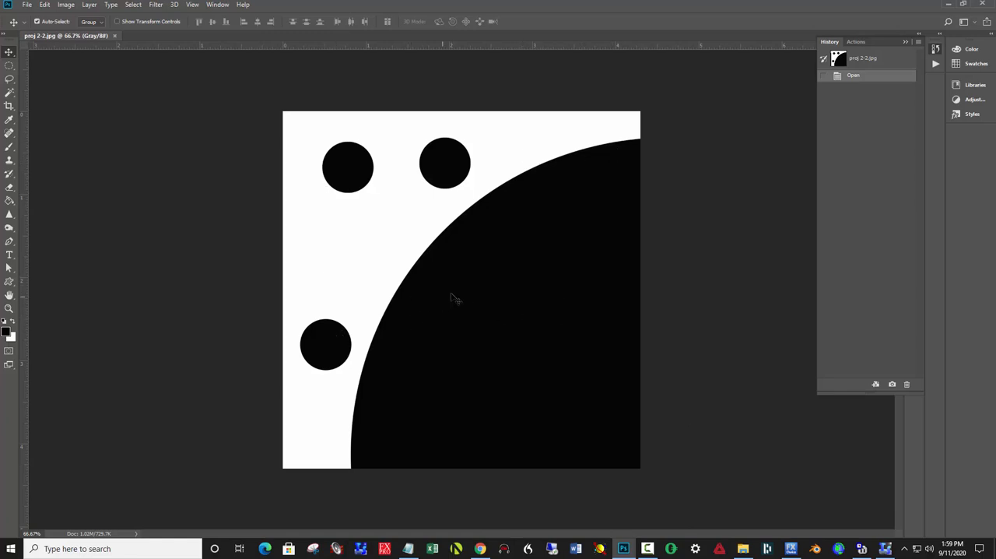
Start a new document measured in inches, with a width of 12 and a height of 12
click(27, 6)
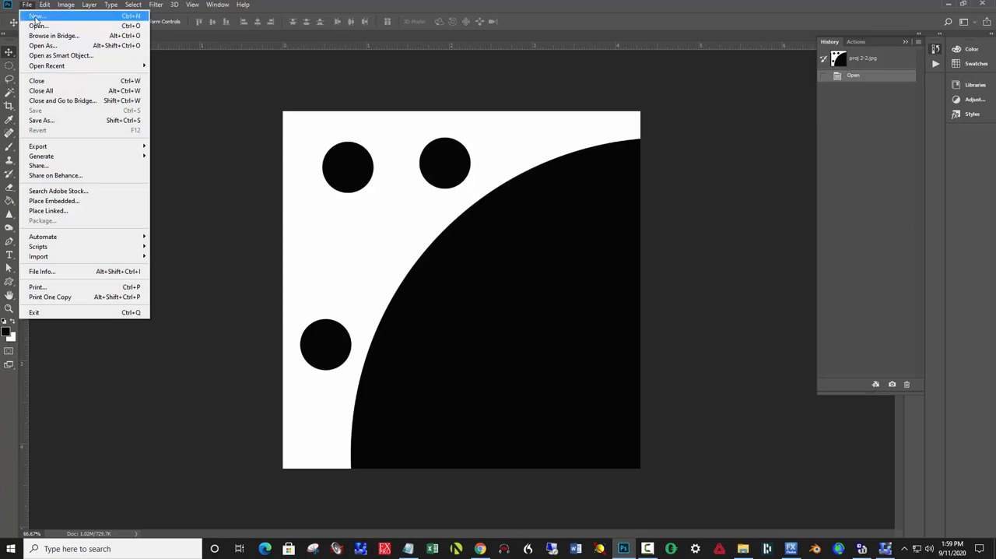
click(40, 16)
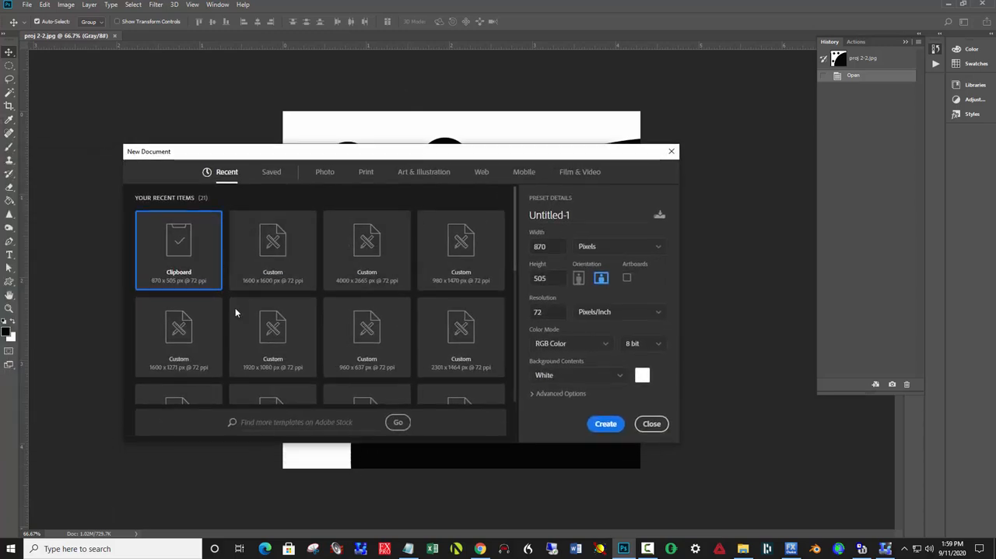
click(594, 249)
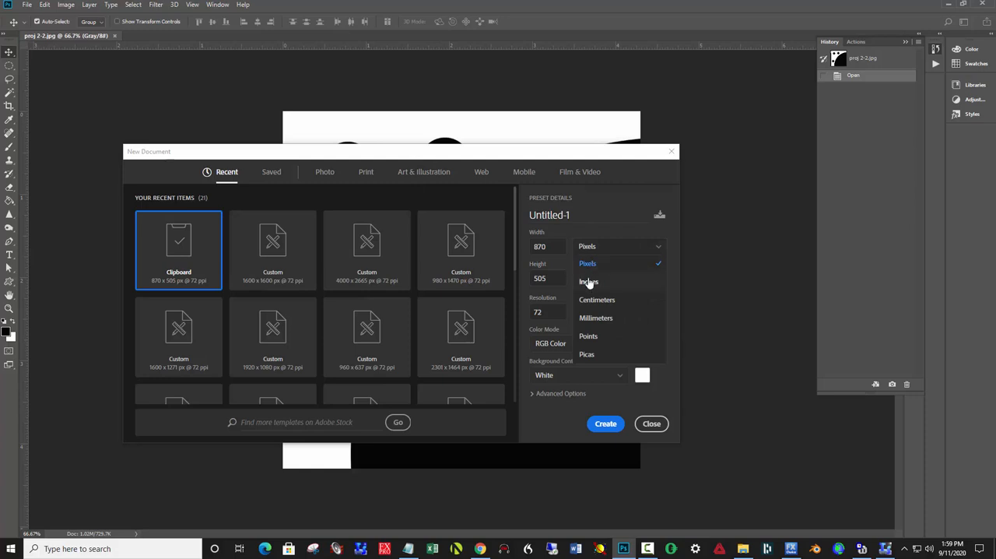
click(589, 283)
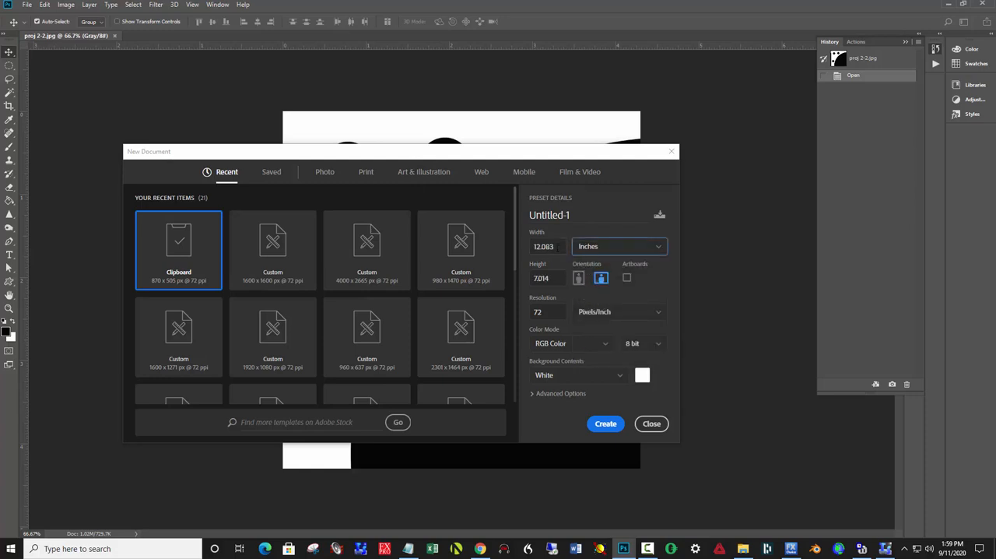
double_click(557, 246)
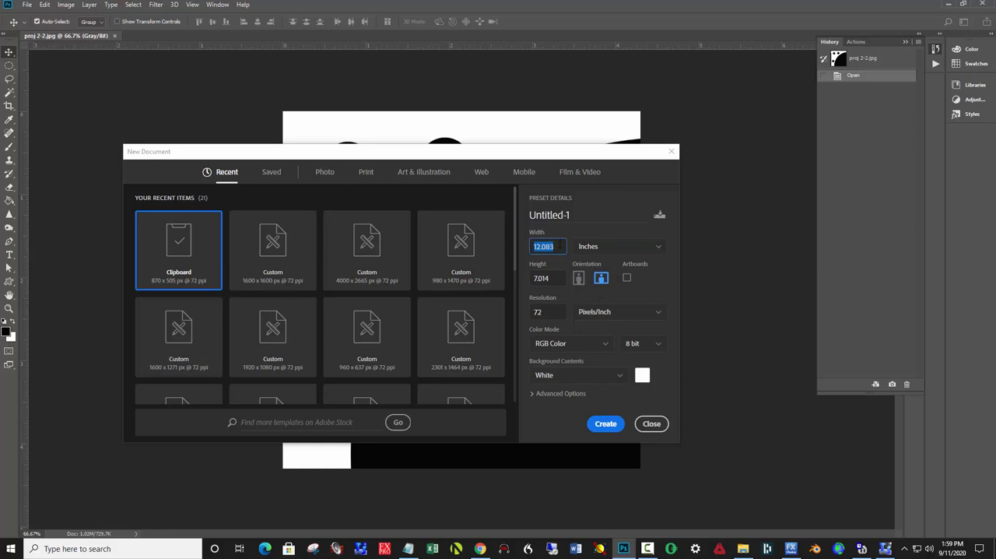
text(12)
key(Tab)
text(12)
key(Tab)
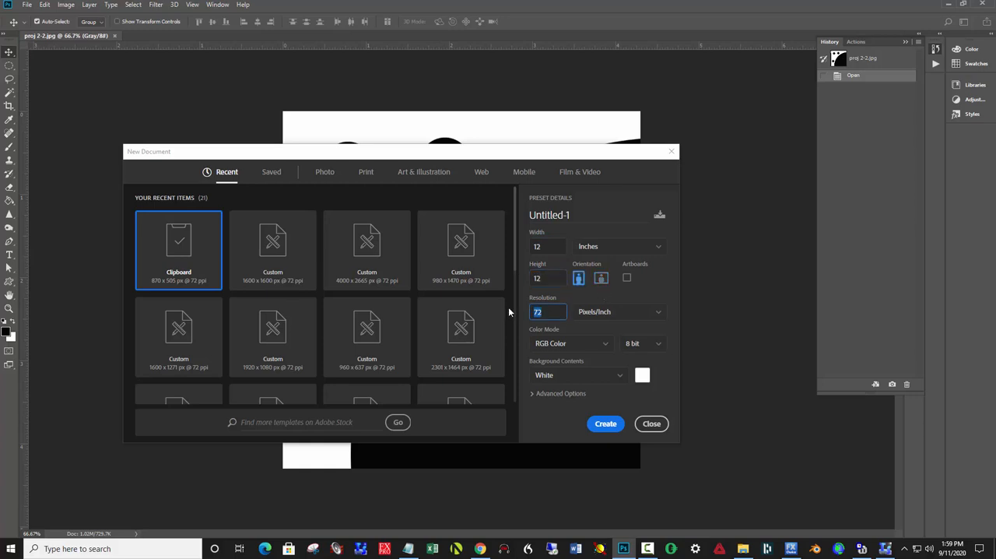
Set the new document's resolution to 240 pixels/inch and its color mode to Grayscale, and create it
text(240)
click(565, 343)
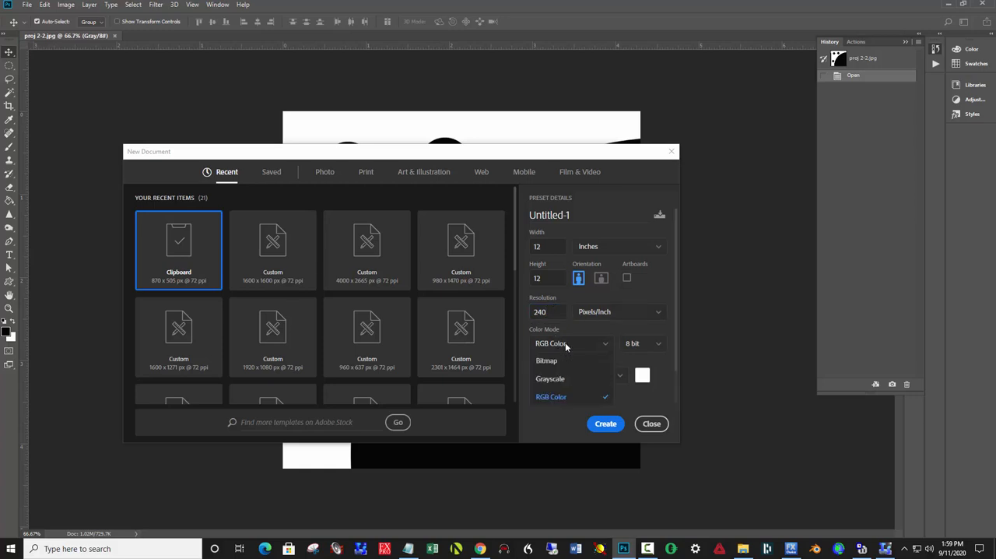
click(550, 378)
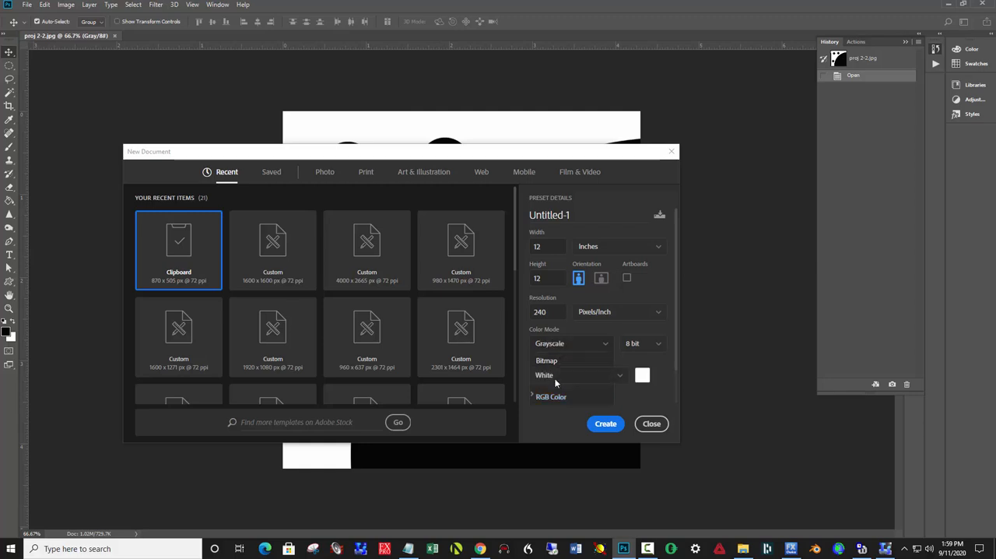
click(606, 424)
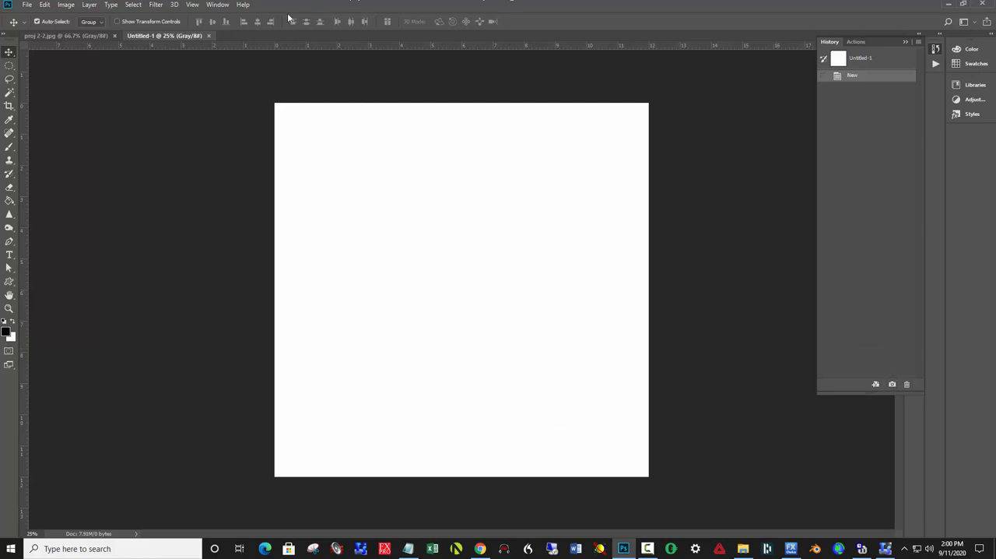
Collapse the History panel and place the Layers panel just beside the canvas
click(219, 6)
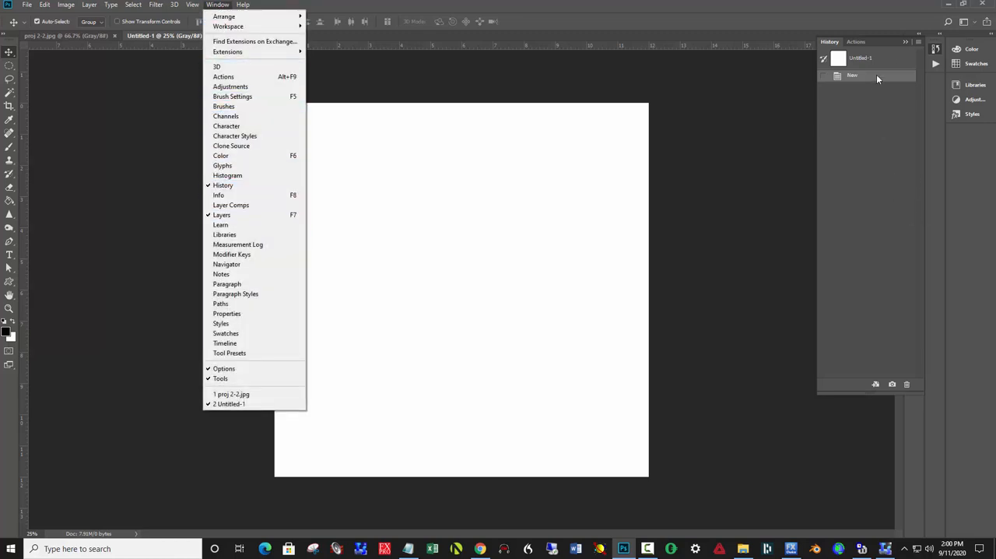
click(907, 42)
click(907, 42)
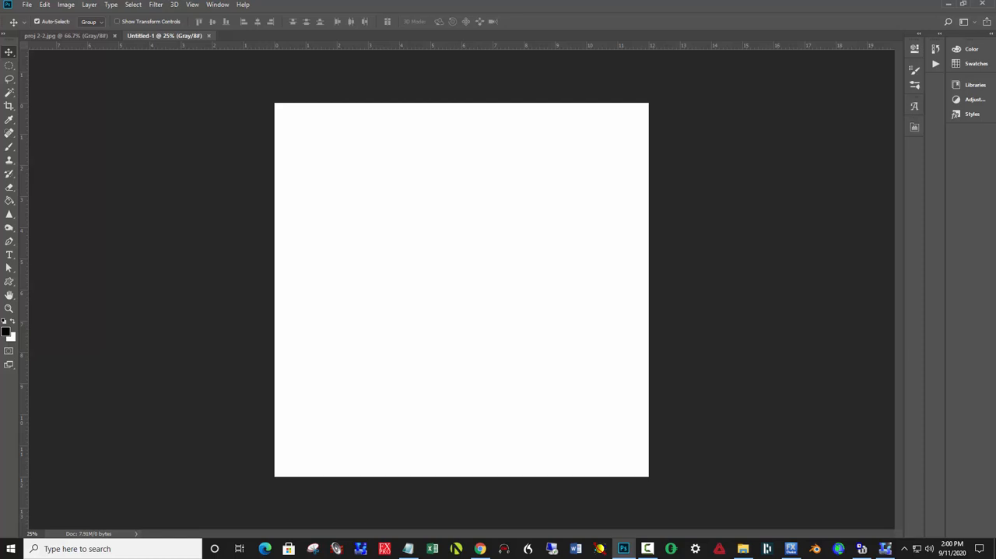
drag(0, 146, 745, 116)
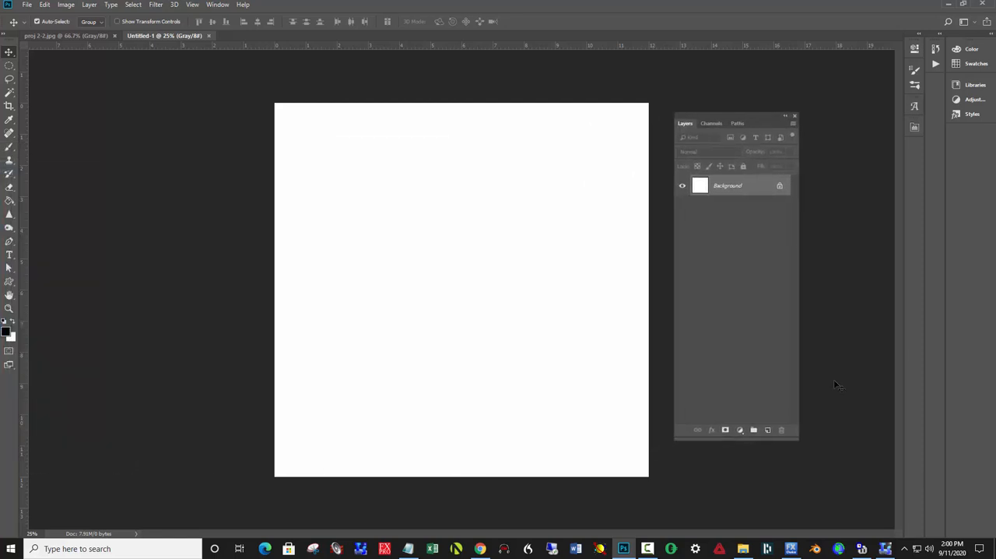
Add a new layer and make a black-filled circle about 6.5 inches in diameter near the middle of the canvas
click(767, 432)
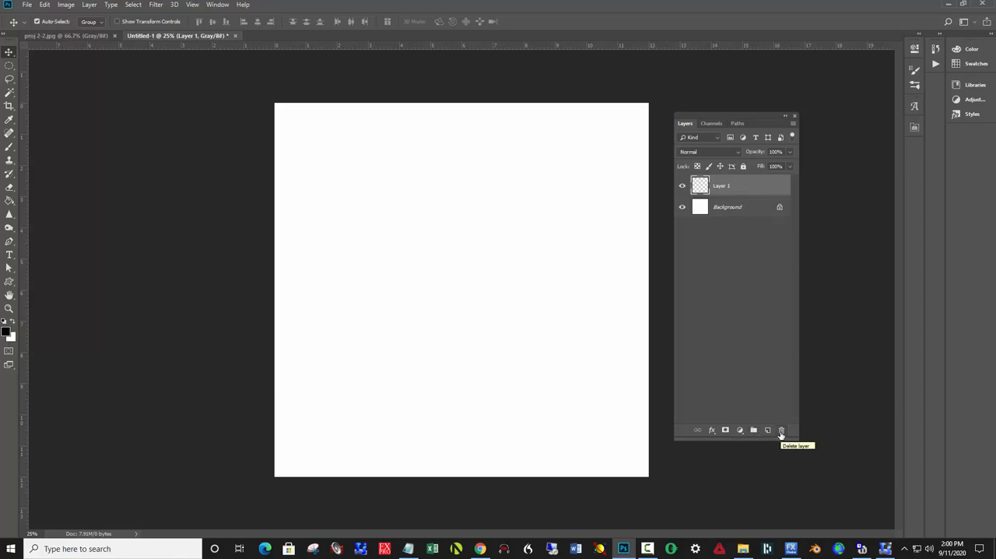
click(10, 65)
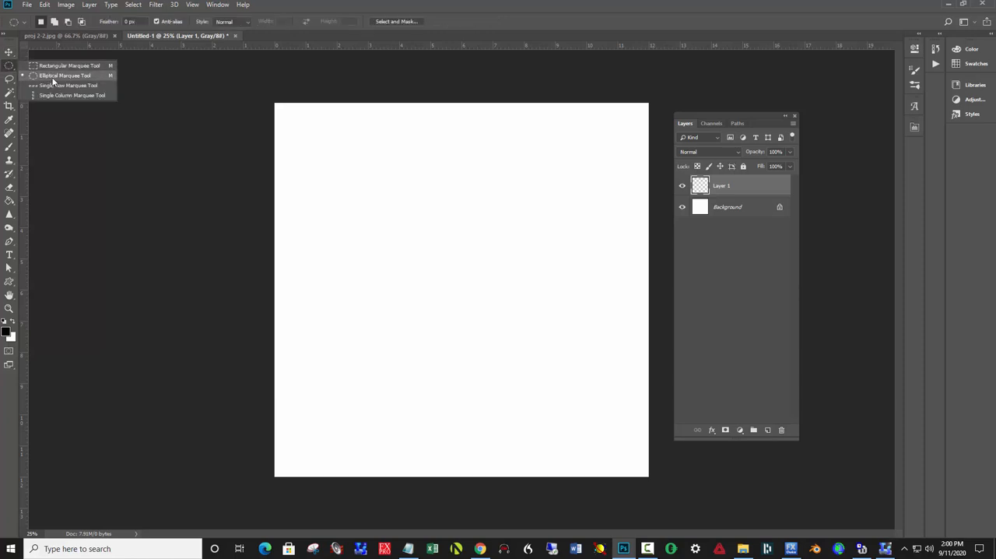
click(48, 75)
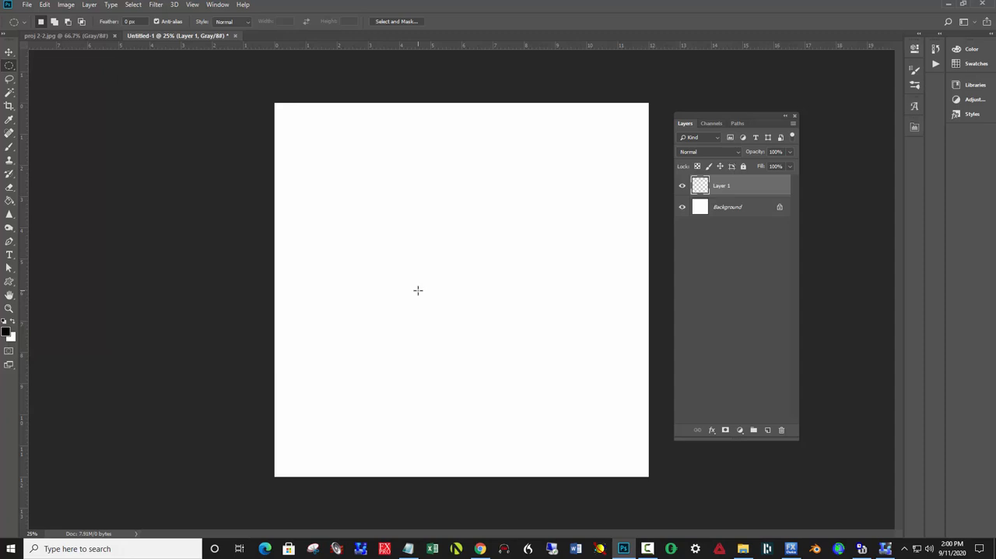
drag(419, 290, 522, 400)
click(8, 202)
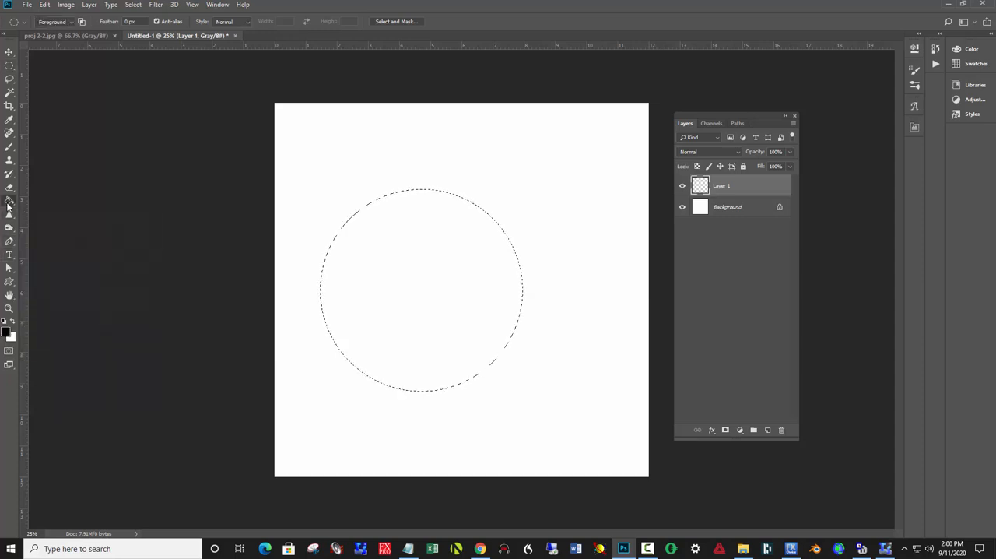
click(459, 308)
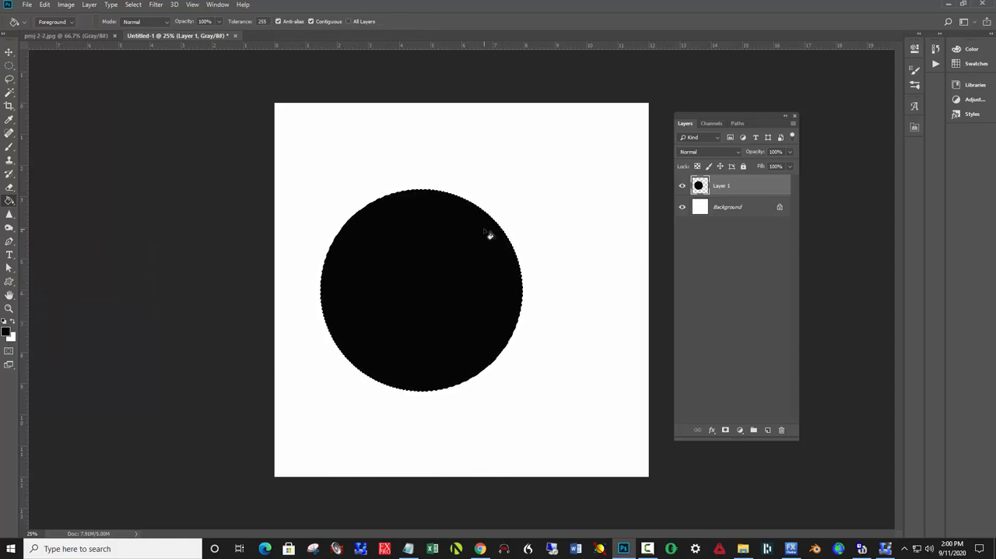
key(v)
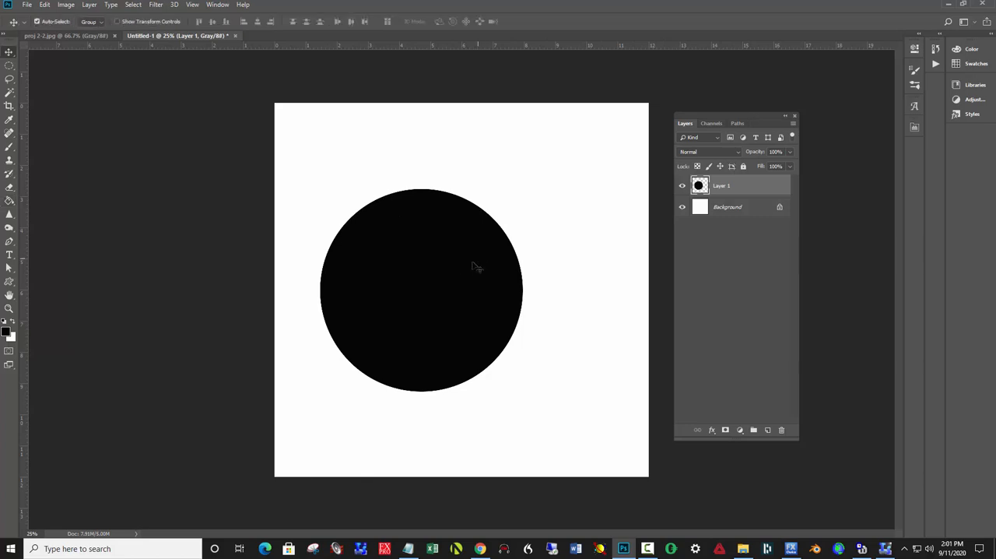
Move the black circle toward the canvas's lower-left corner and make three copies of it on separate layers
drag(458, 275, 438, 332)
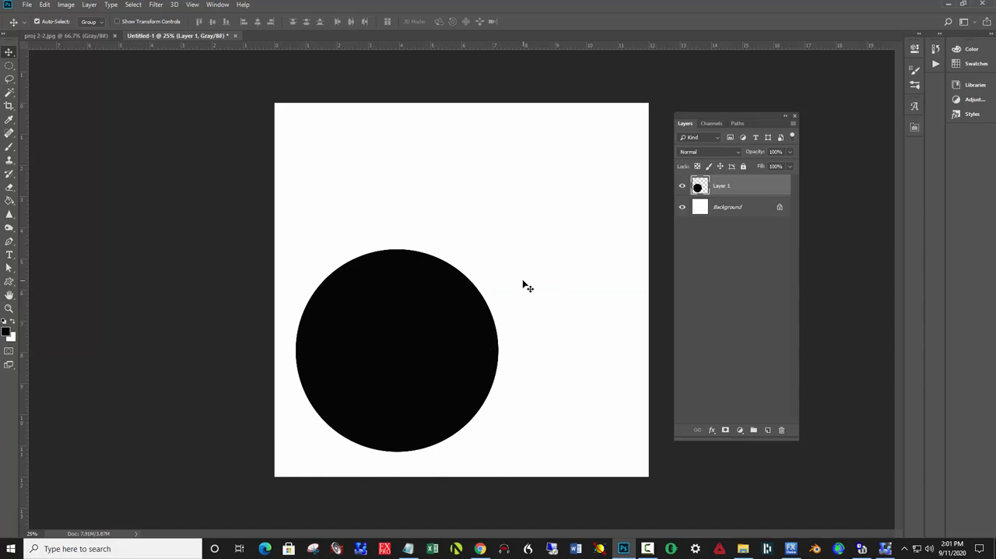
key(ctrl)
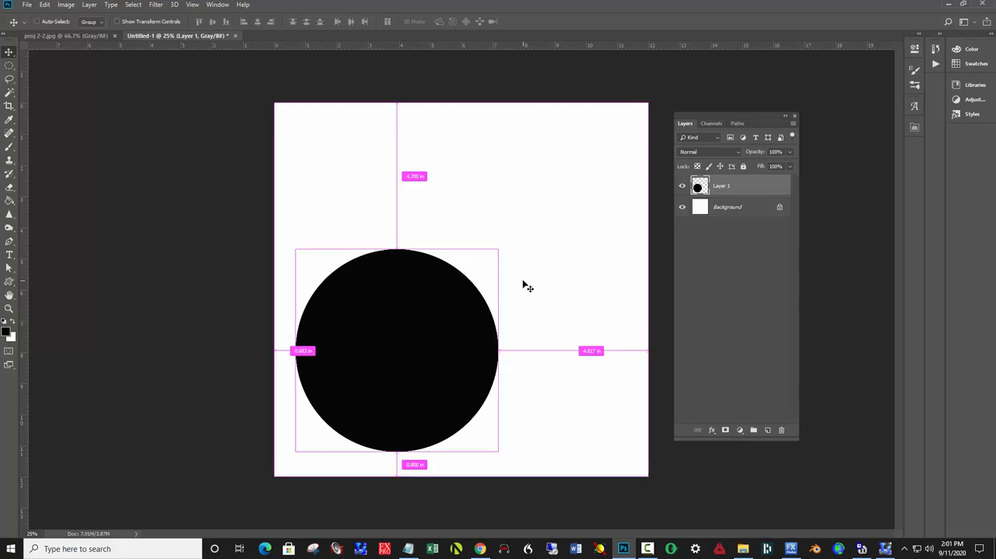
key(ctrl+a)
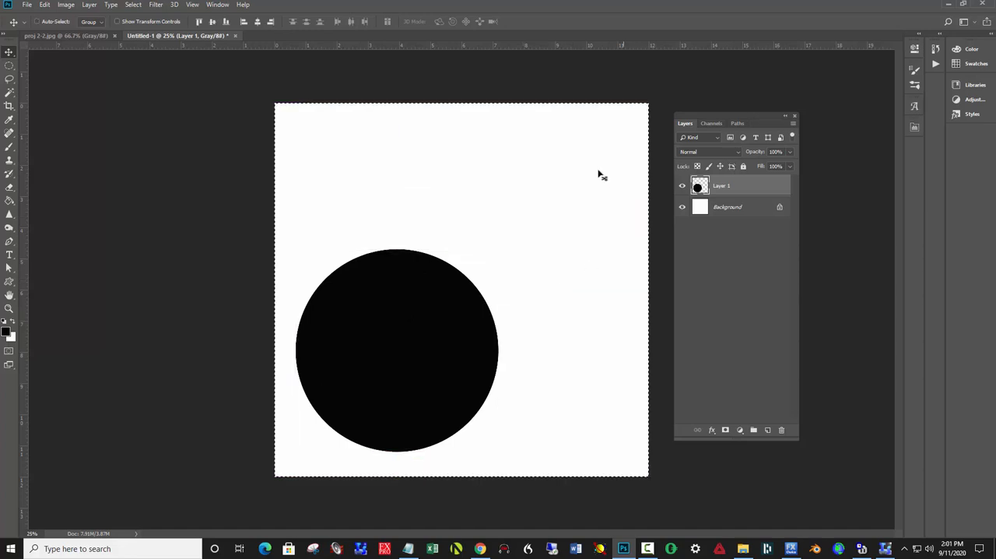
key(ctrl)
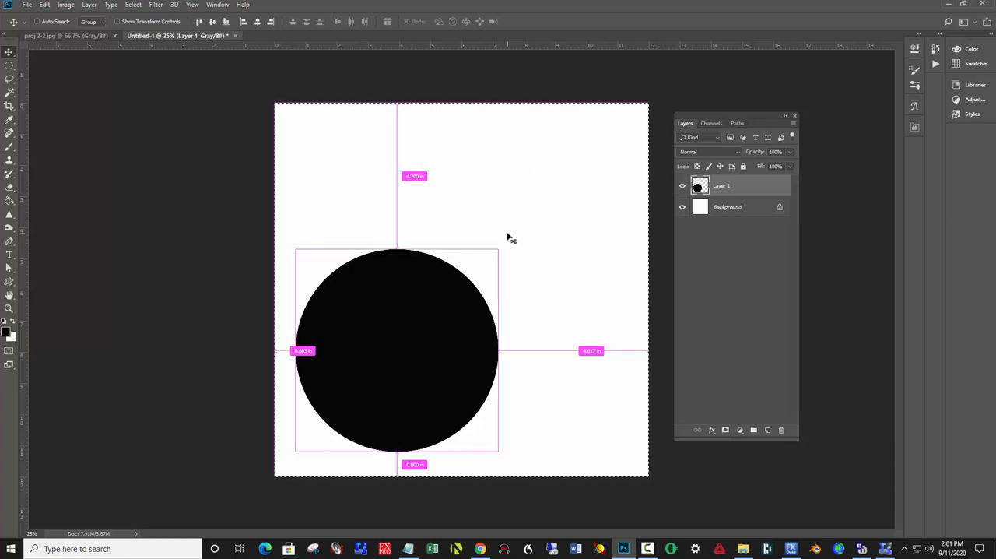
key(ctrl+d)
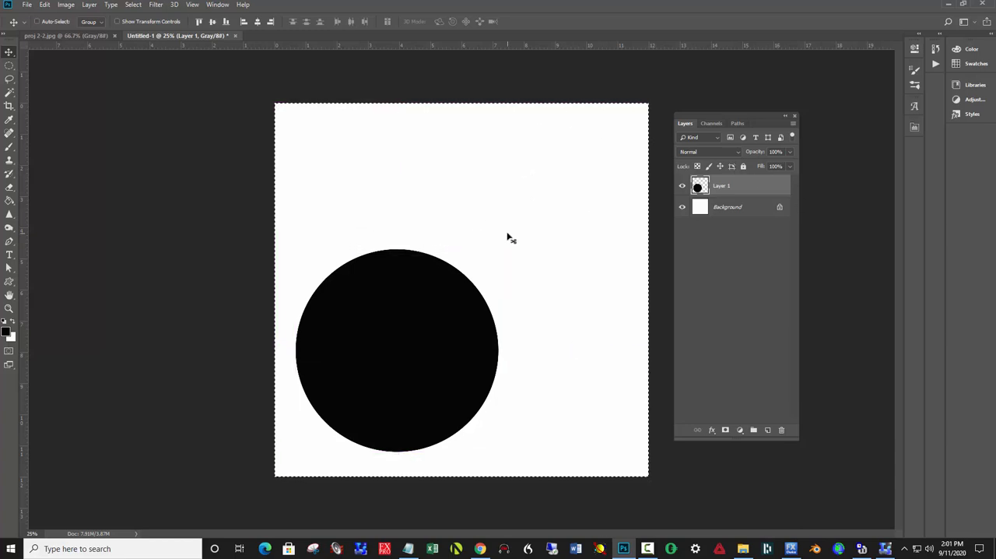
key(ctrl+shift+alt+n)
key(ctrl+v)
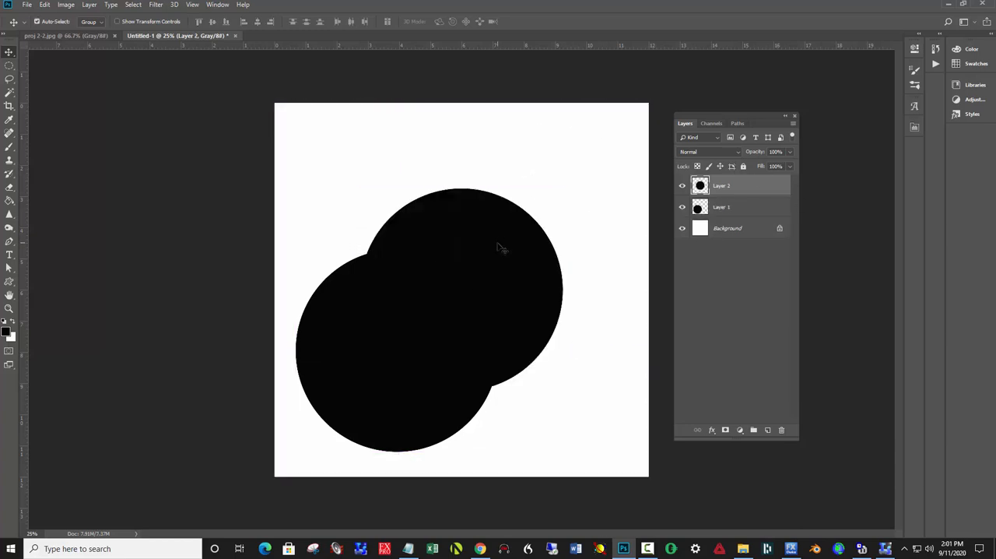
key(ctrl+j)
key(ctrl+j)
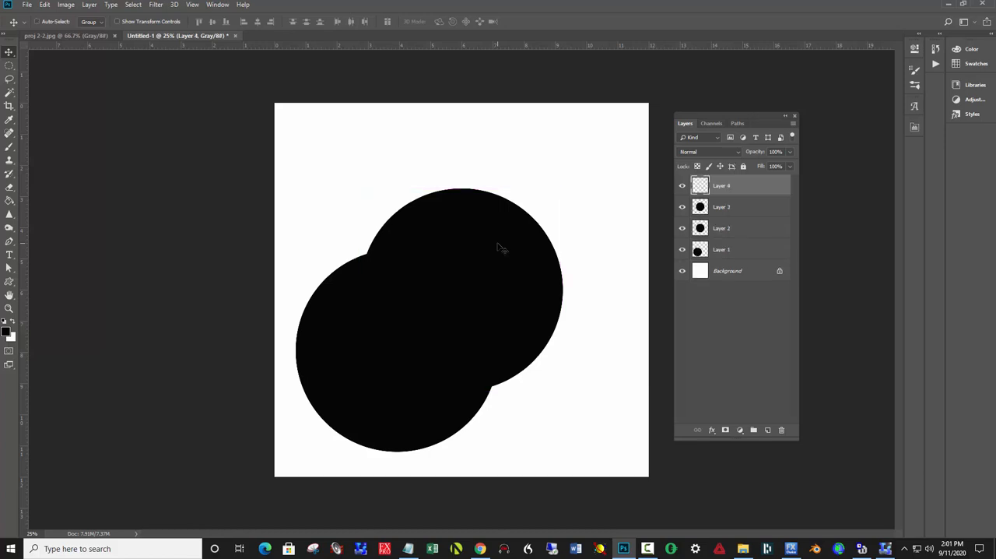
Spread the four circles so that one sits in each corner of the canvas, partly cropped by its edges
drag(493, 258, 607, 130)
drag(493, 289, 599, 406)
drag(471, 265, 379, 91)
click(404, 315)
drag(405, 315, 369, 350)
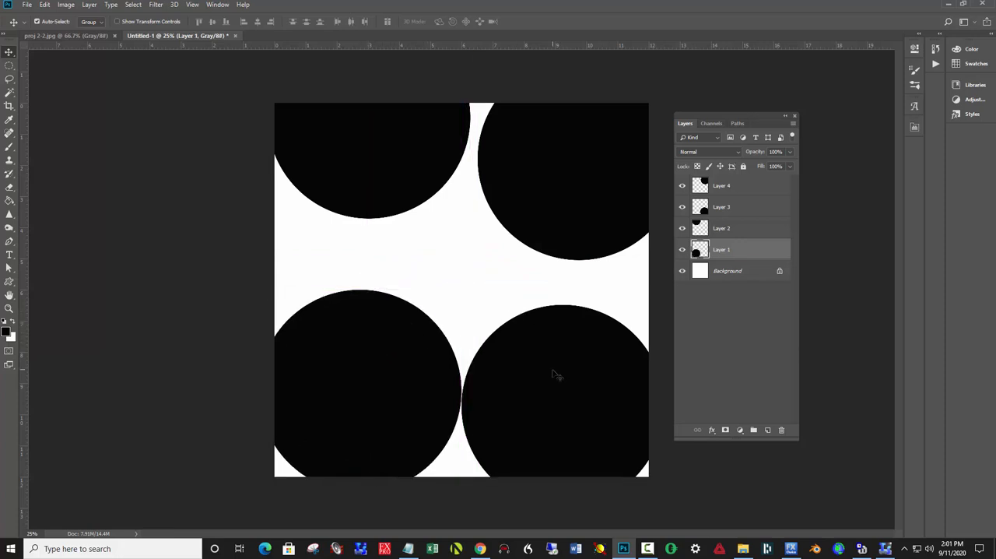
Adjust the spacing of the two upper circles and the lower-right circle so that white gaps separate all four
drag(555, 372, 578, 340)
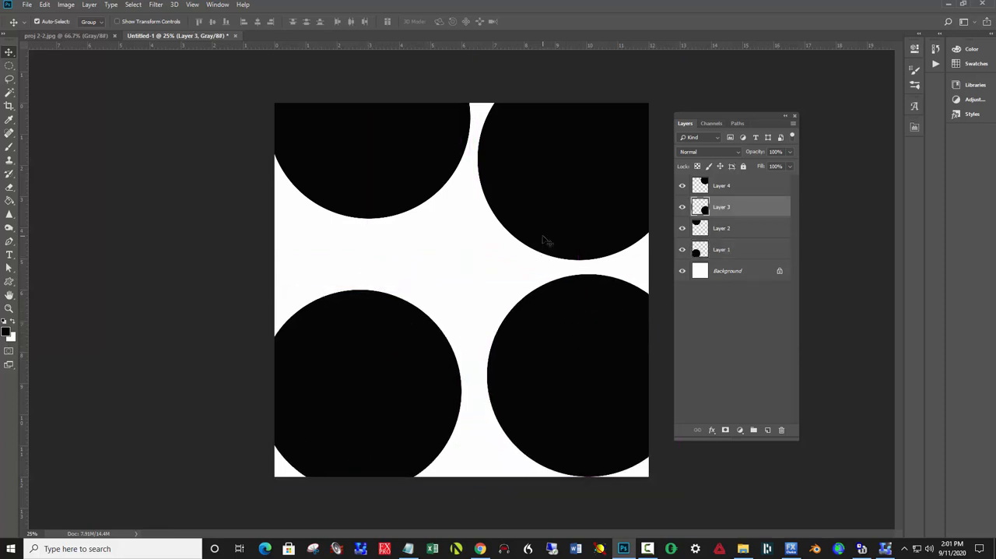
mouse_move(380, 216)
mouse_down()
mouse_move(359, 233)
mouse_move(420, 191)
mouse_move(405, 192)
mouse_move(382, 215)
mouse_up()
drag(542, 227, 605, 191)
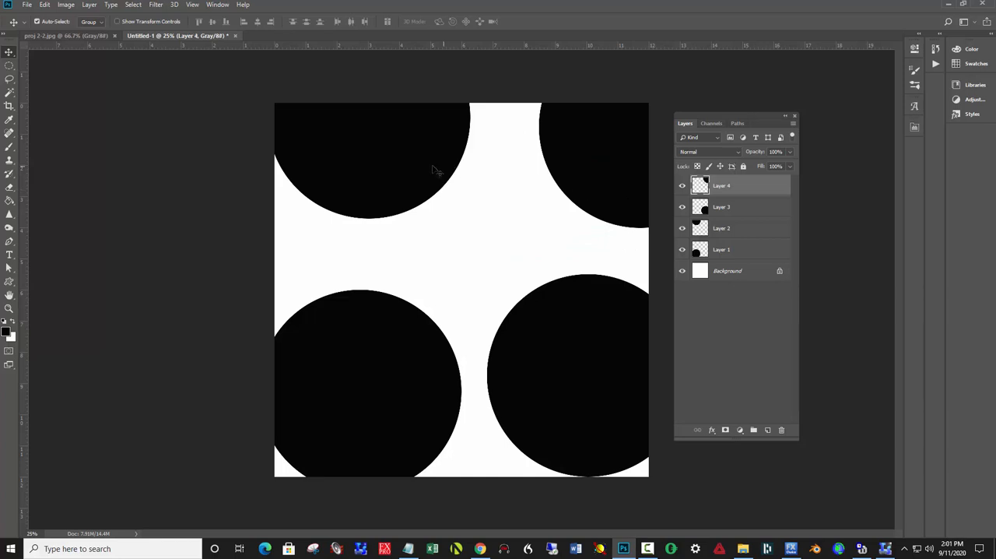
drag(433, 170, 401, 163)
click(553, 322)
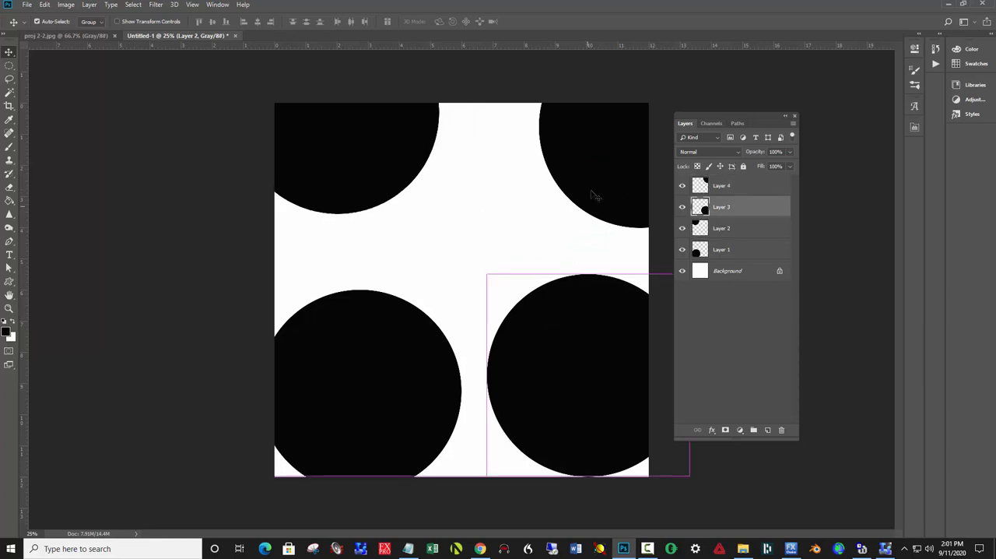
drag(594, 196, 560, 220)
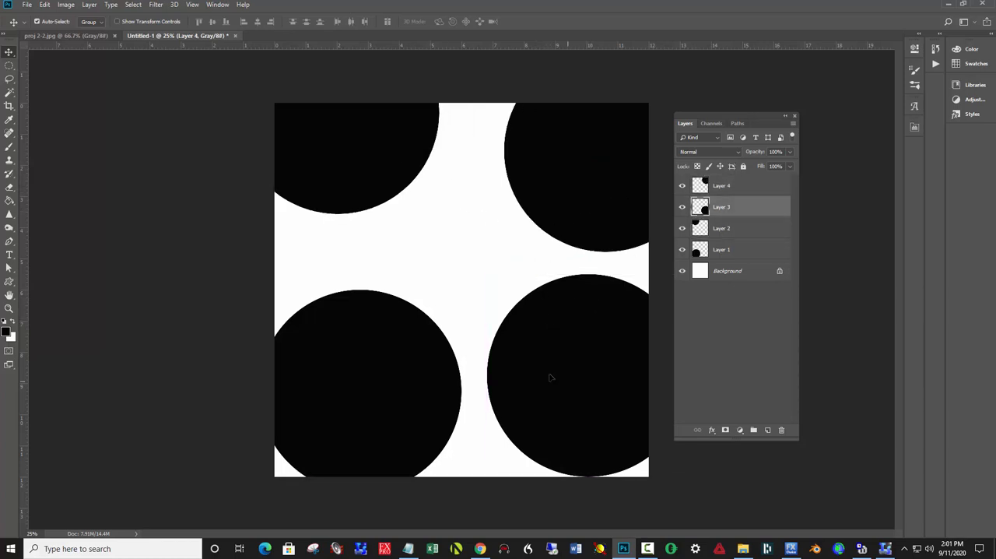
Move the lower-right circle toward the canvas's center and scale it to 65.90%, clear of the neighboring circles
drag(550, 378, 506, 335)
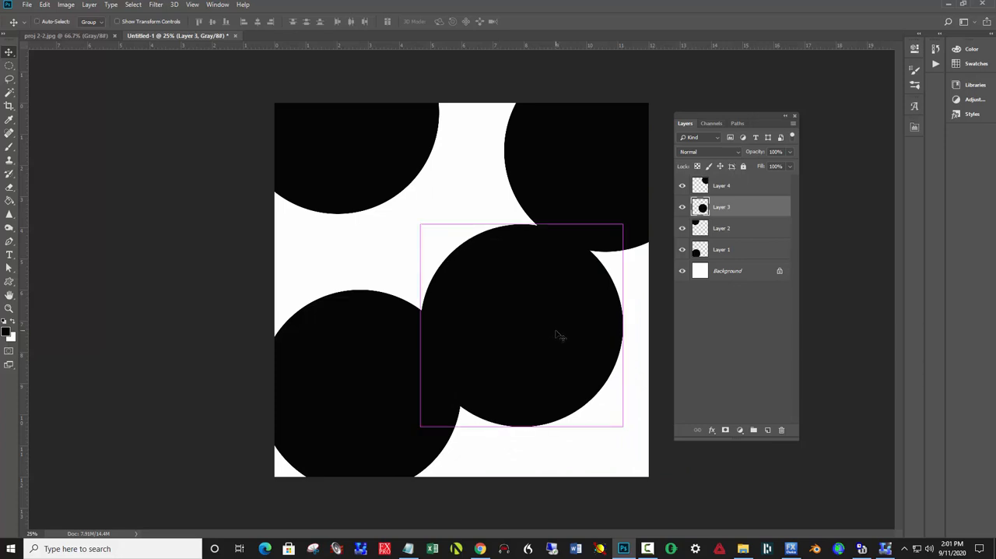
key(ctrl+t)
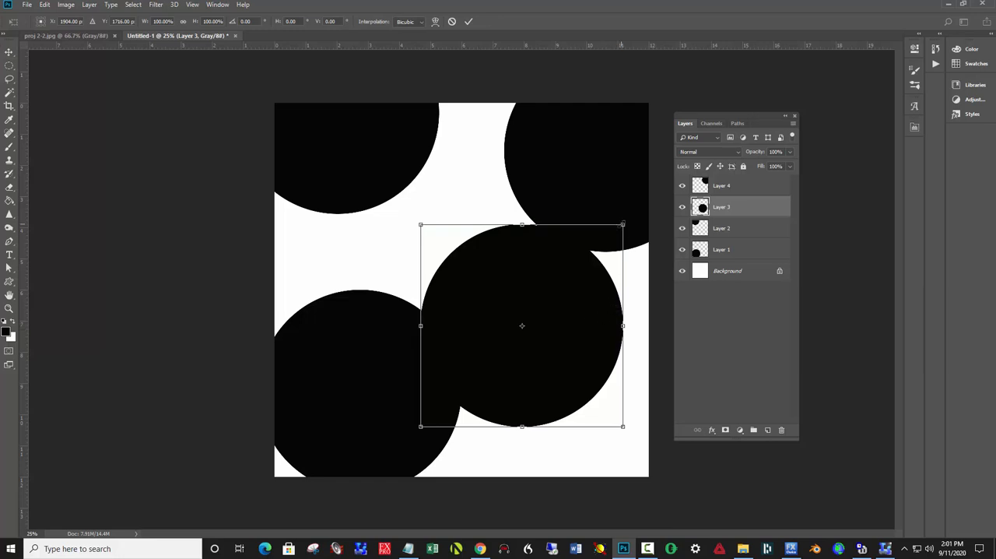
drag(622, 225, 587, 259)
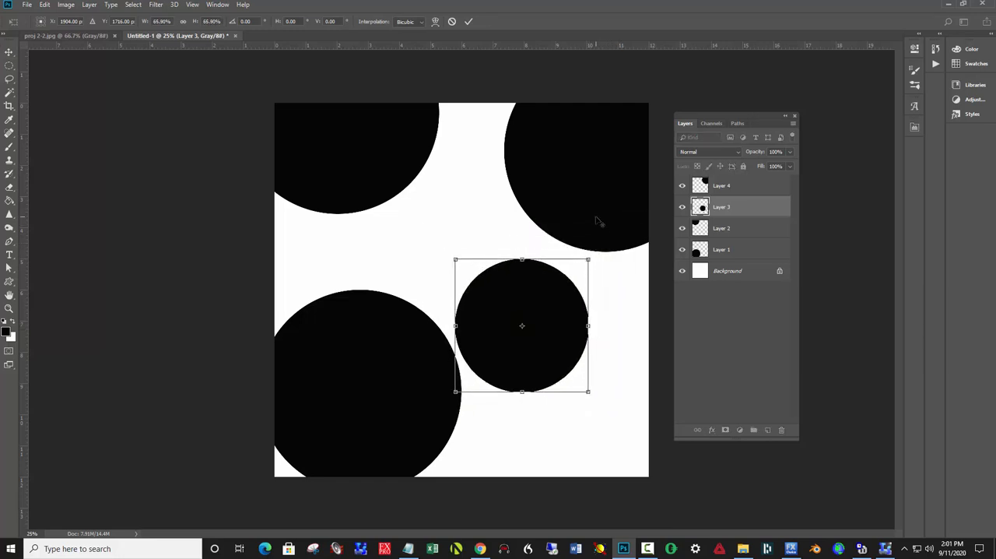
click(469, 23)
drag(520, 347, 520, 329)
Copy the medium circle and paste two duplicates of it on separate layers
key(ctrl+a)
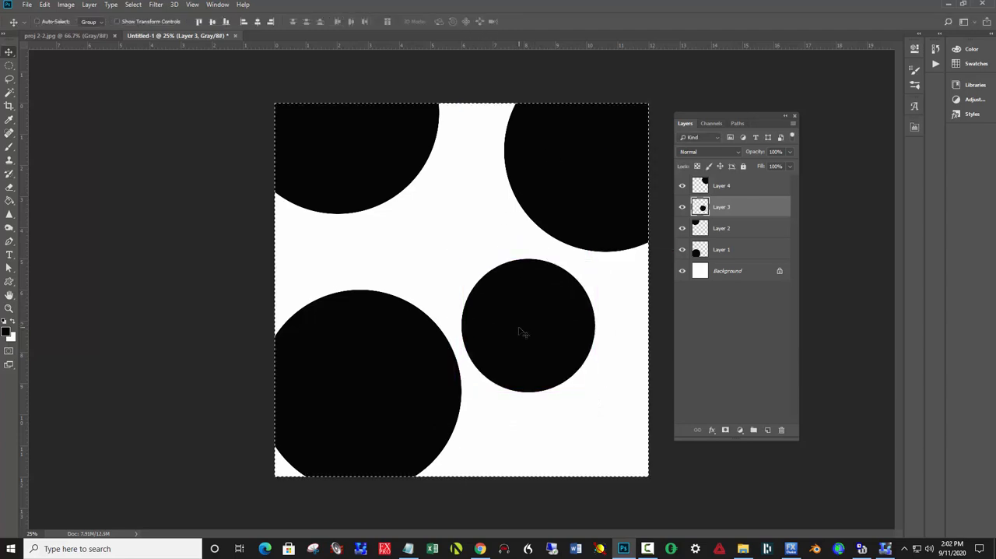
key(ctrl+c)
key(ctrl+v)
key(ctrl+v)
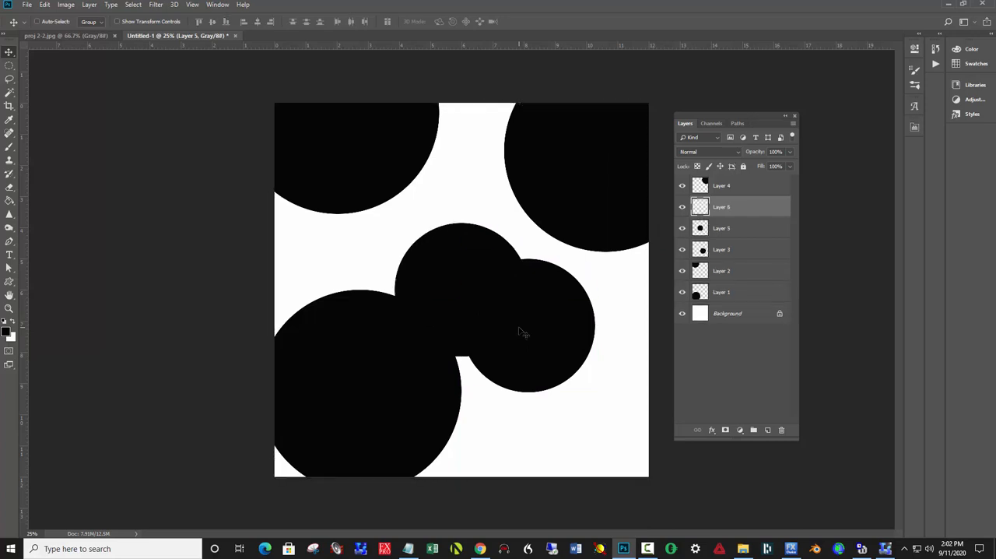
Move one medium circle to the lower-right corner of the canvas and push both left-hand large circles farther into their corners
drag(527, 340, 597, 469)
drag(500, 315, 521, 285)
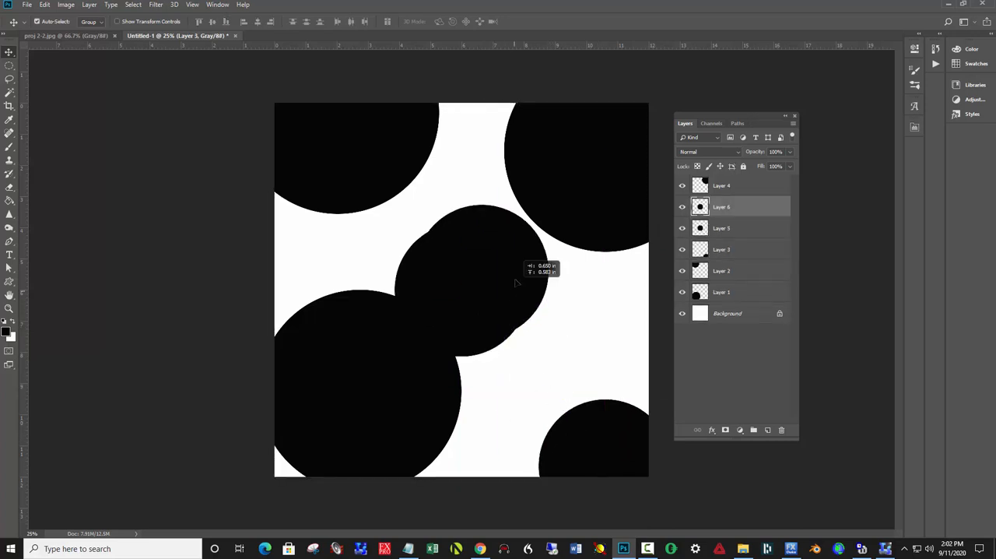
drag(402, 369, 326, 451)
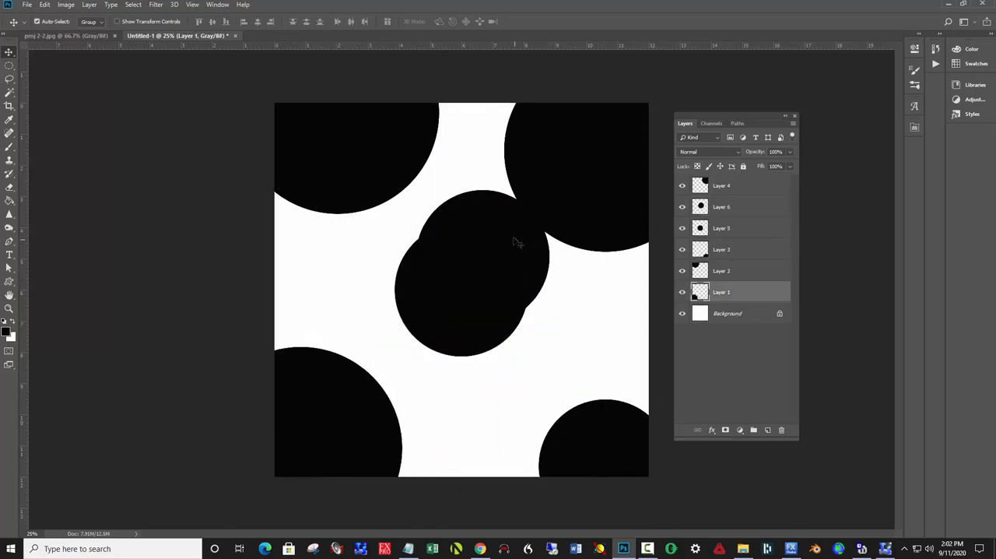
drag(514, 240, 470, 234)
drag(381, 146, 344, 133)
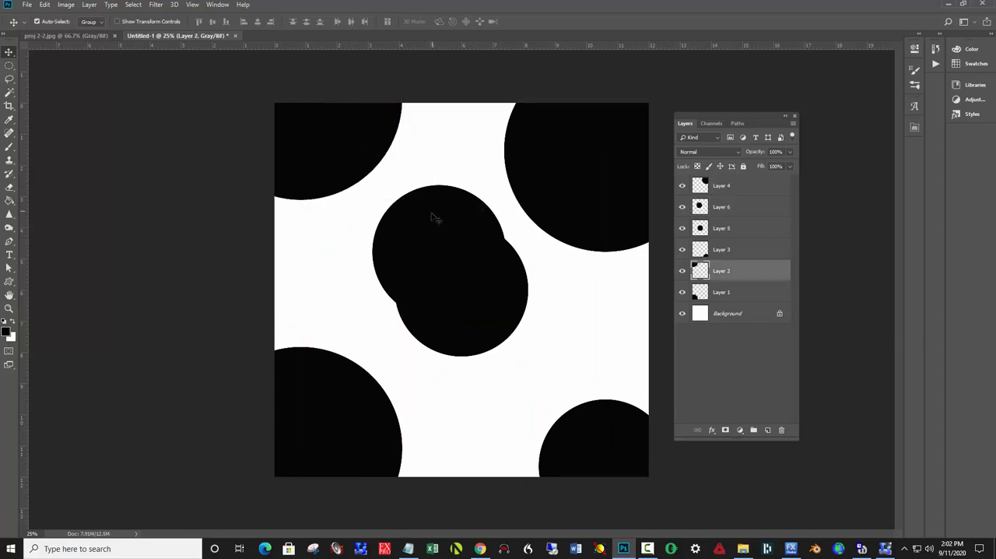
Arrange the other two medium circles near the canvas's center, one above the other with a white gap between them
drag(434, 217, 354, 231)
drag(467, 277, 507, 336)
drag(420, 260, 499, 207)
drag(482, 342, 465, 321)
Paste another medium circle and scale it down to about a quarter size, left of the canvas's center
key(ctrl+v)
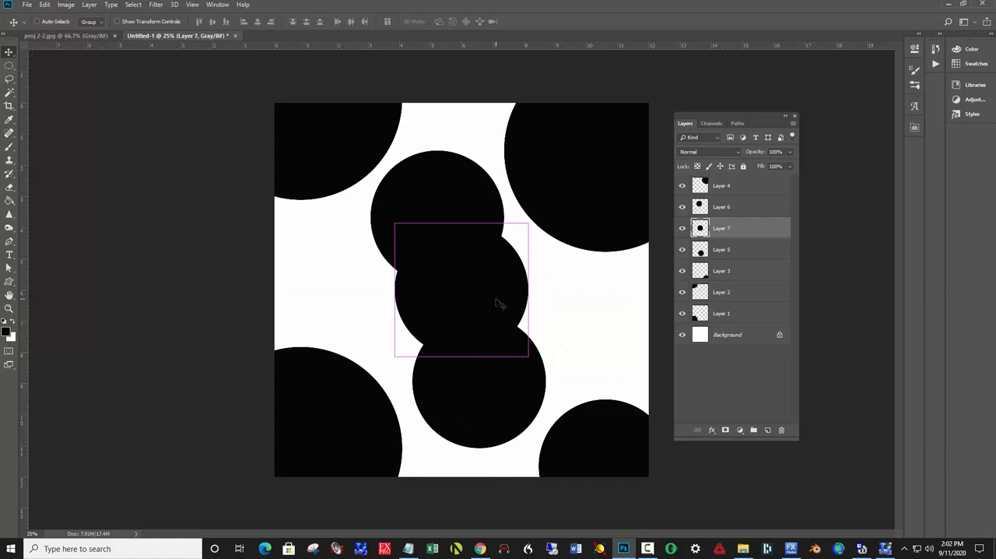
key(ctrl+t)
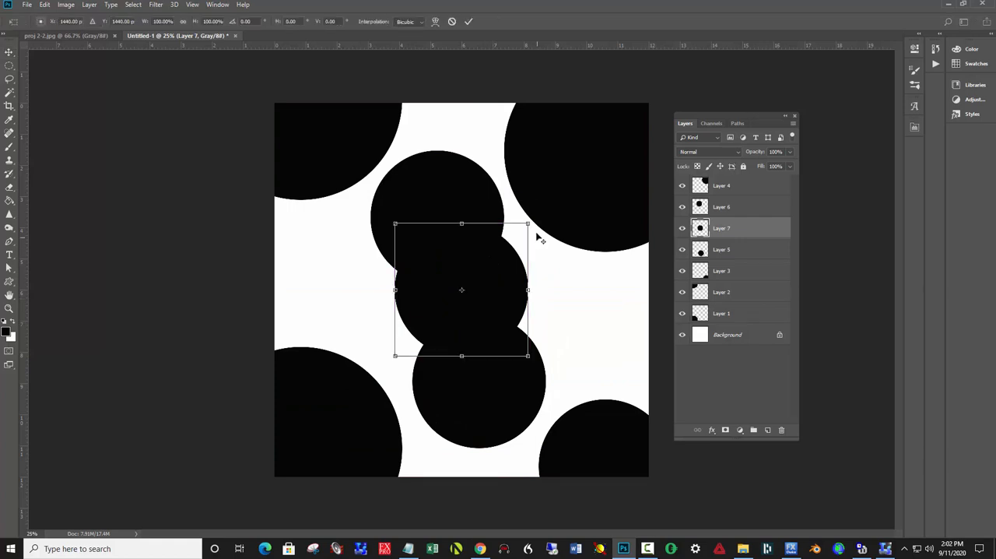
drag(526, 223, 375, 302)
click(468, 22)
Copy the small circle and paste five duplicates of it on separate layers
key(ctrl+a)
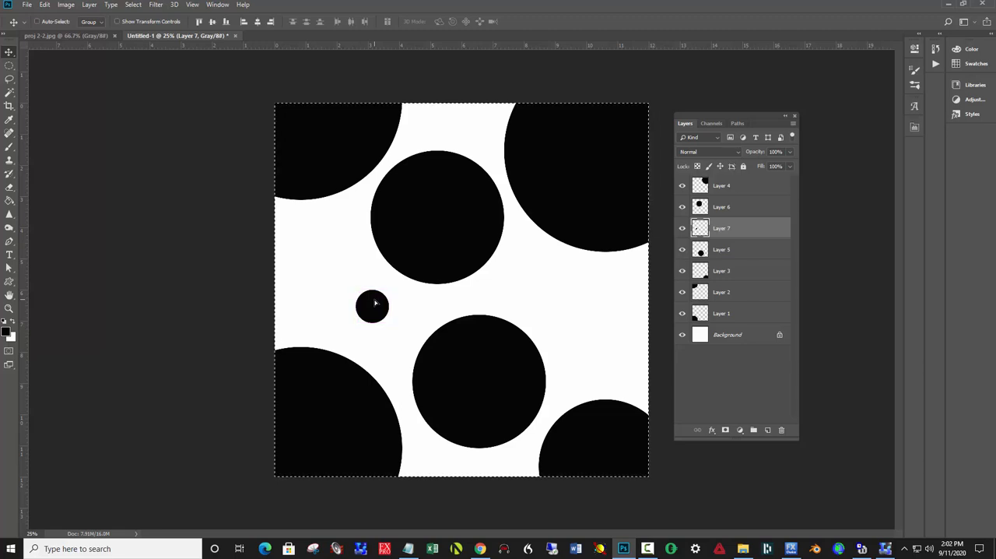
key(ctrl+c)
key(ctrl+v)
drag(377, 304, 466, 288)
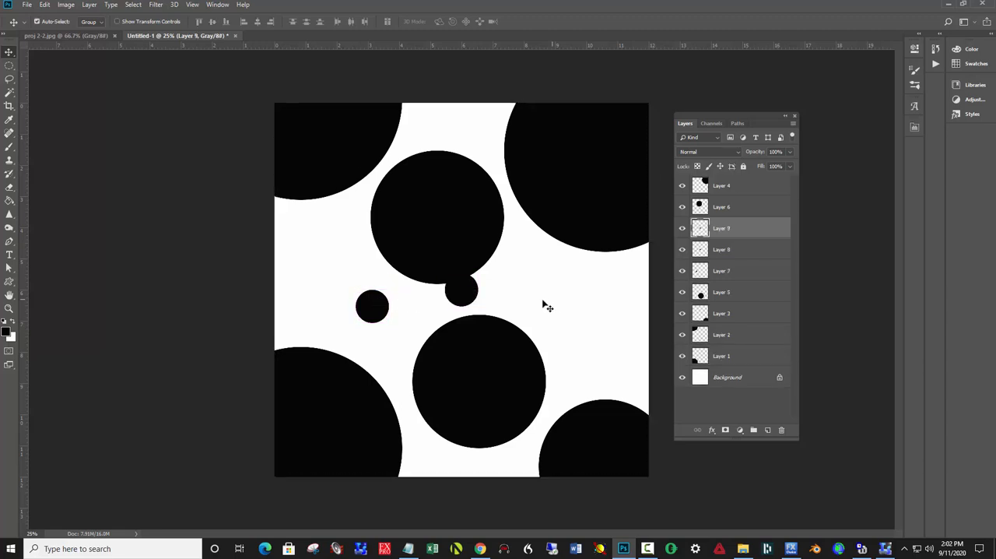
key(ctrl+v)
key(ctrl+v)
key(ctrl+v)
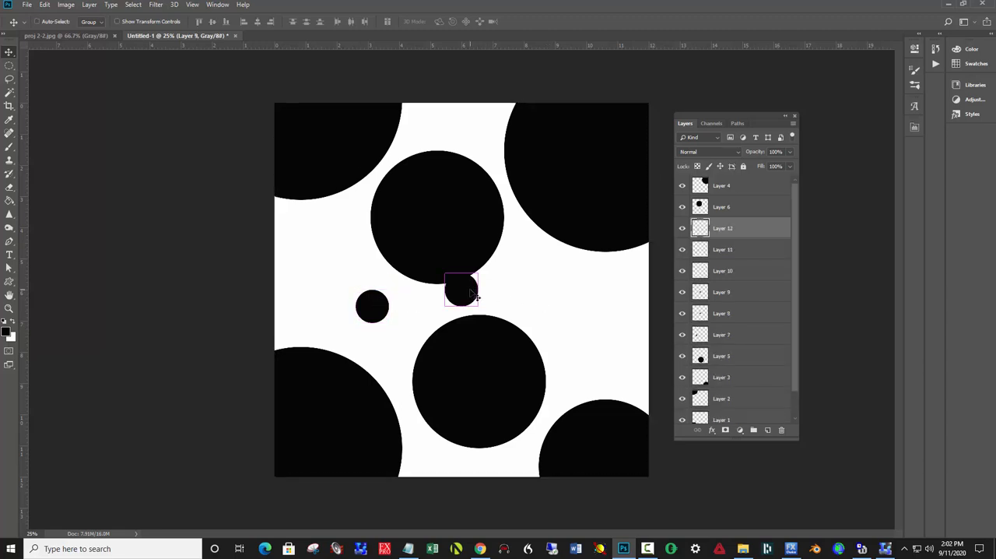
Distribute the small circles along the canvas's four edges and in the white gaps beside the two medium central circles
drag(465, 292, 488, 113)
drag(382, 301, 339, 230)
drag(459, 289, 458, 495)
click(472, 292)
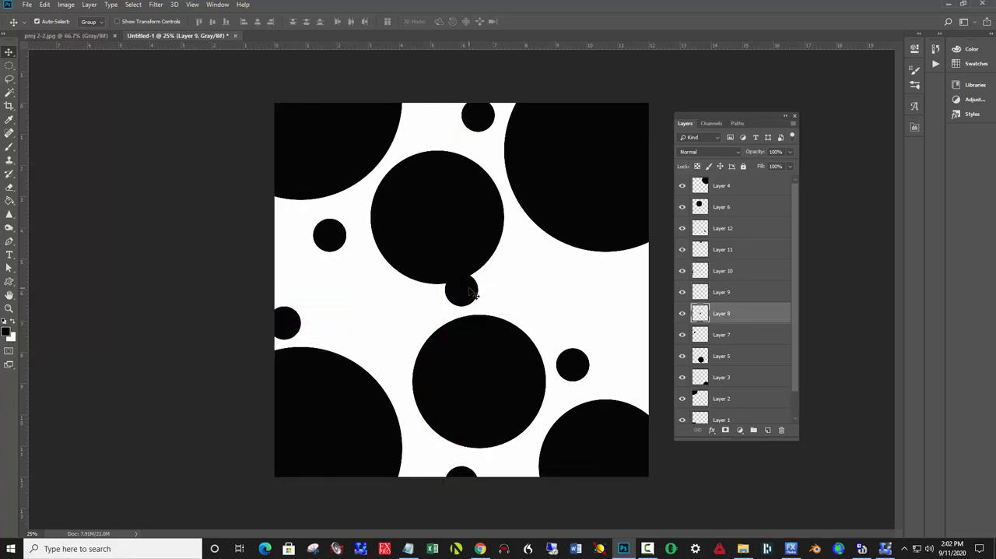
drag(472, 292, 646, 310)
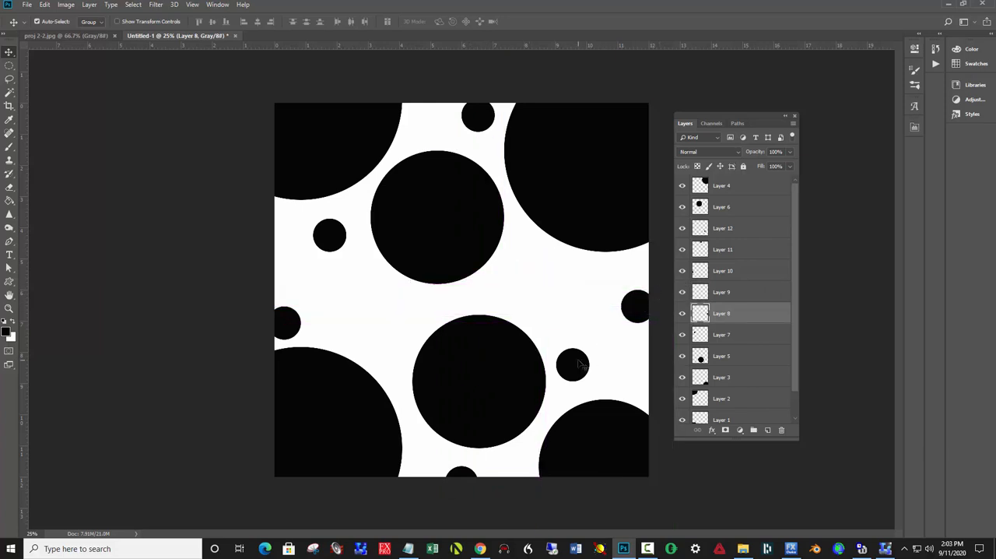
drag(579, 364, 581, 350)
Duplicate a small circle, place the copy between the two central medium circles and scale it to 42.19%
key(ctrl+a)
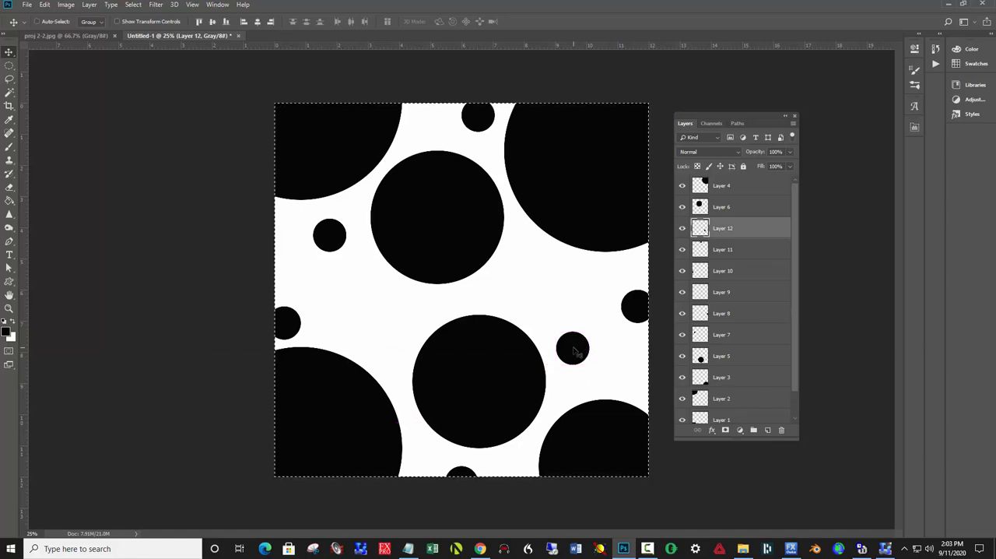
key(ctrl+v)
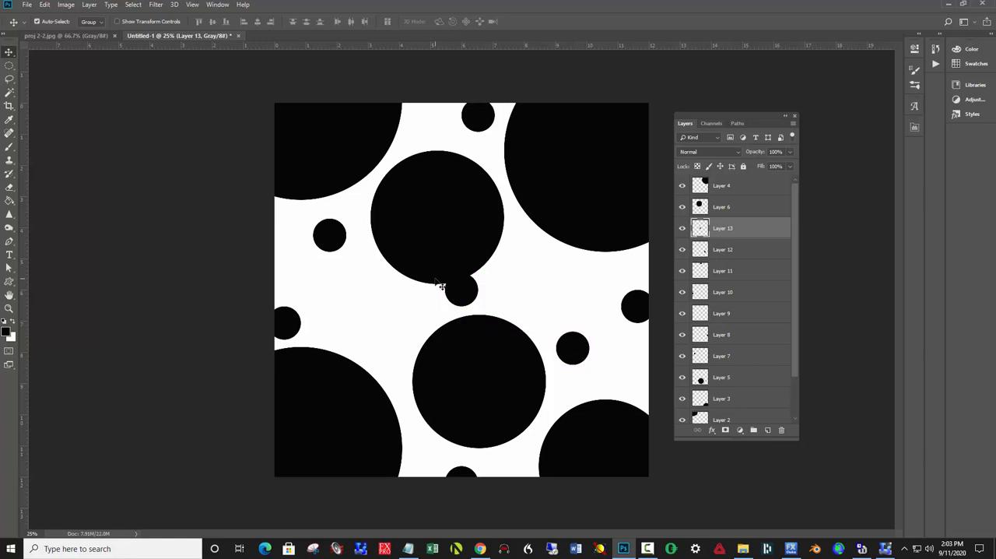
drag(460, 295, 488, 296)
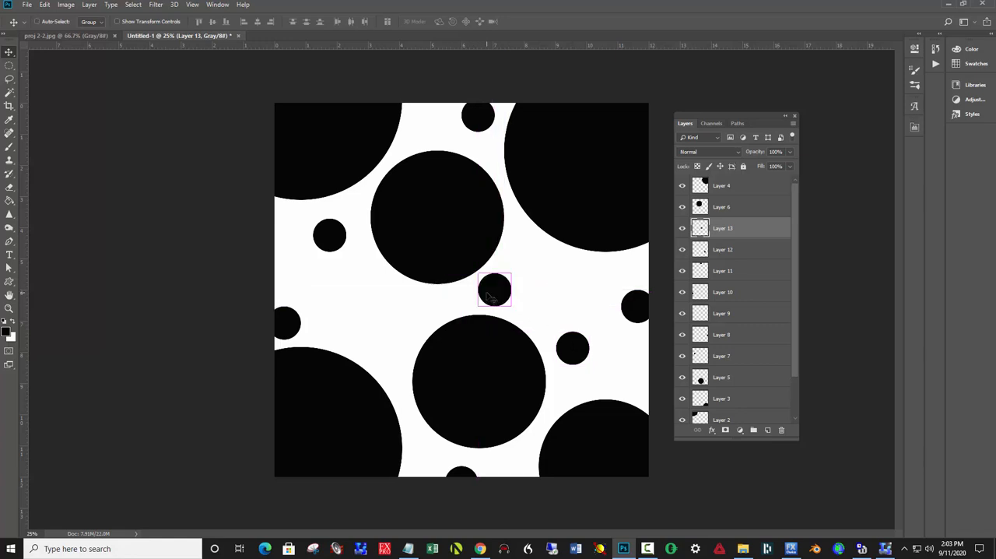
key(ctrl+t)
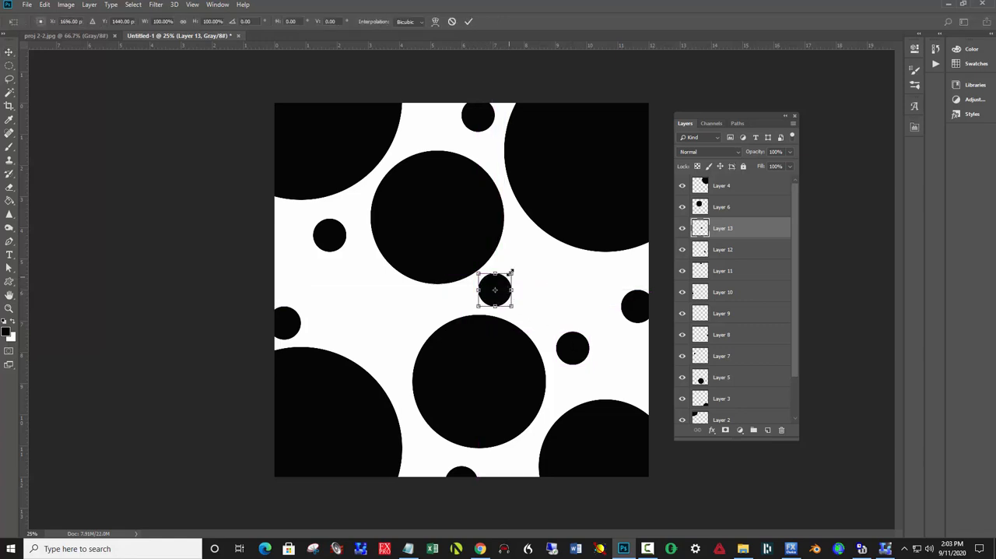
mouse_move(511, 273)
mouse_down()
mouse_move(497, 286)
mouse_move(505, 280)
mouse_up()
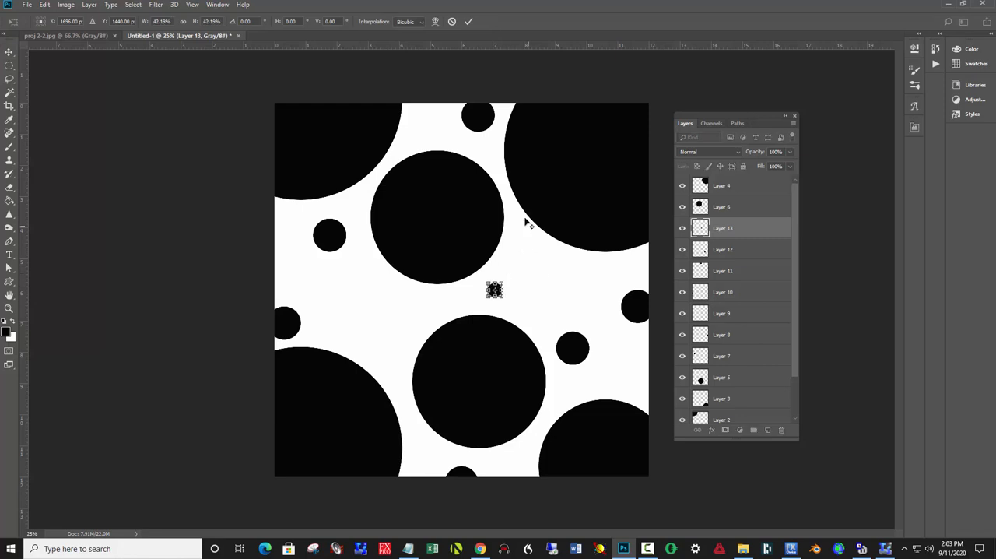
click(468, 21)
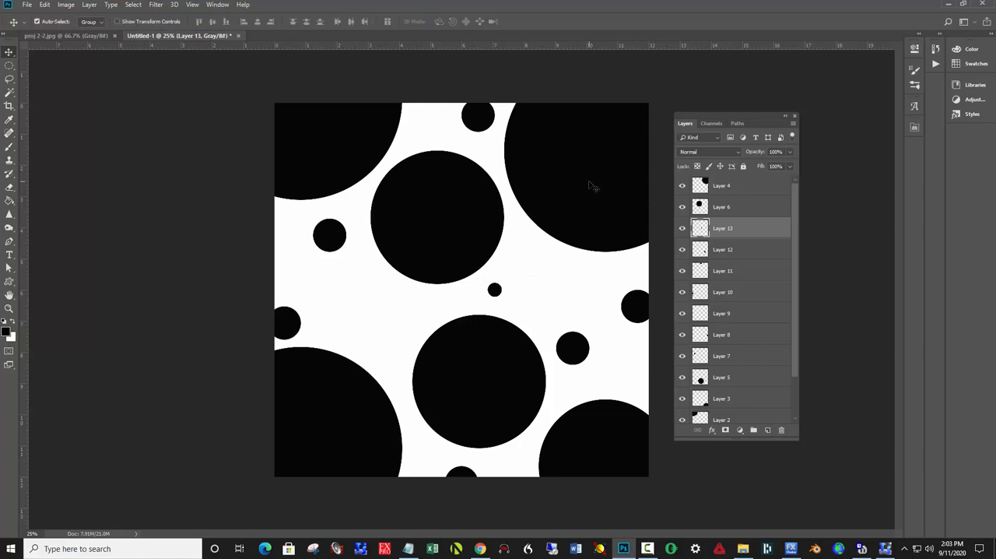
Copy the tiny circle and paste nine duplicates of it on separate layers
key(ctrl+a)
key(ctrl+j)
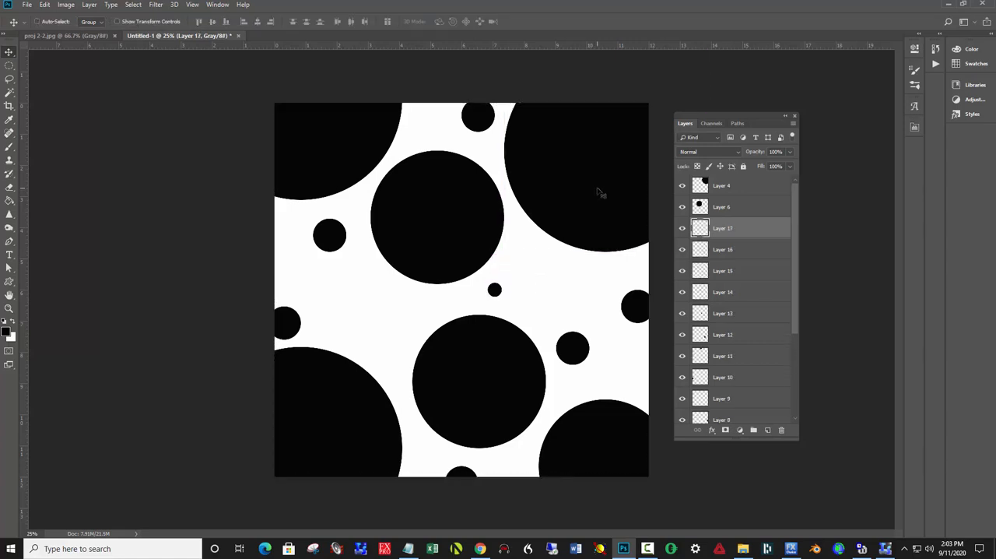
key(ctrl+v)
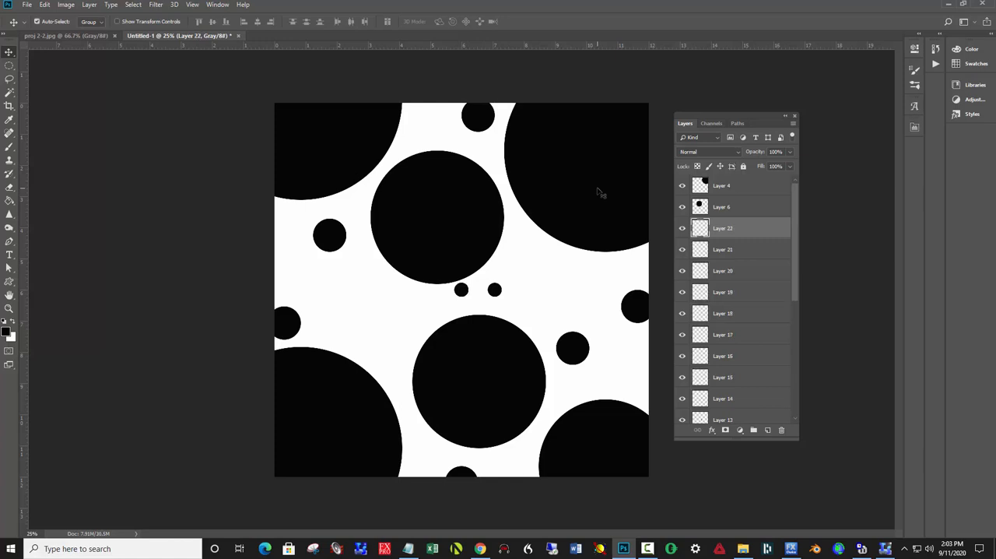
Scatter tiny circles through the white gaps around the medium circles and near the canvas's left, upper and right edges
drag(504, 293, 531, 281)
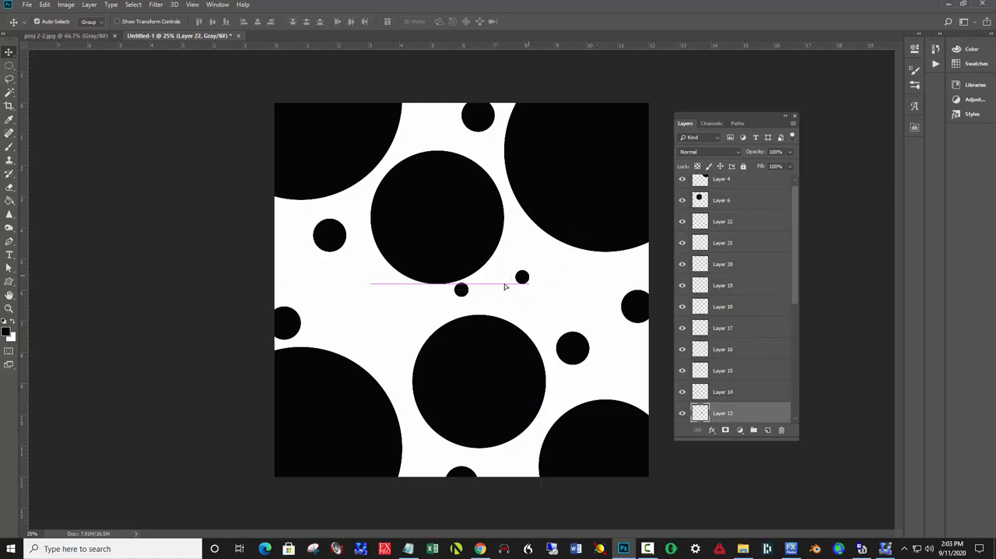
drag(469, 298, 314, 270)
drag(465, 296, 396, 364)
drag(462, 295, 432, 145)
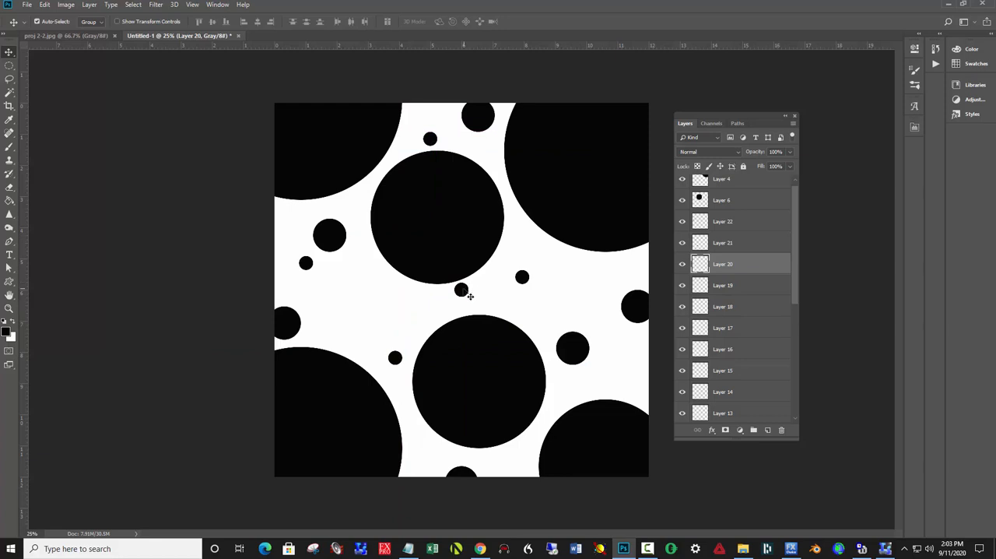
drag(470, 297, 649, 395)
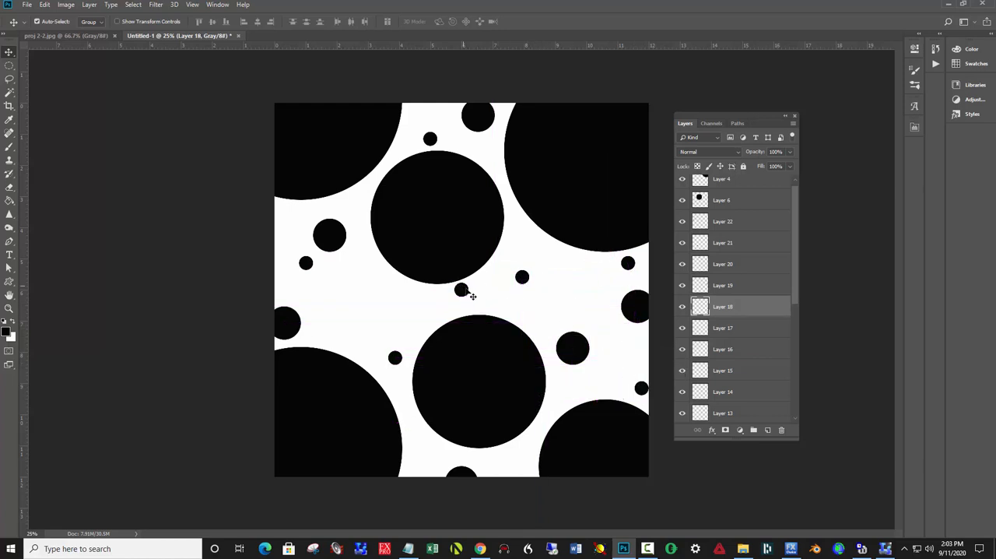
drag(470, 296, 347, 330)
drag(527, 286, 538, 311)
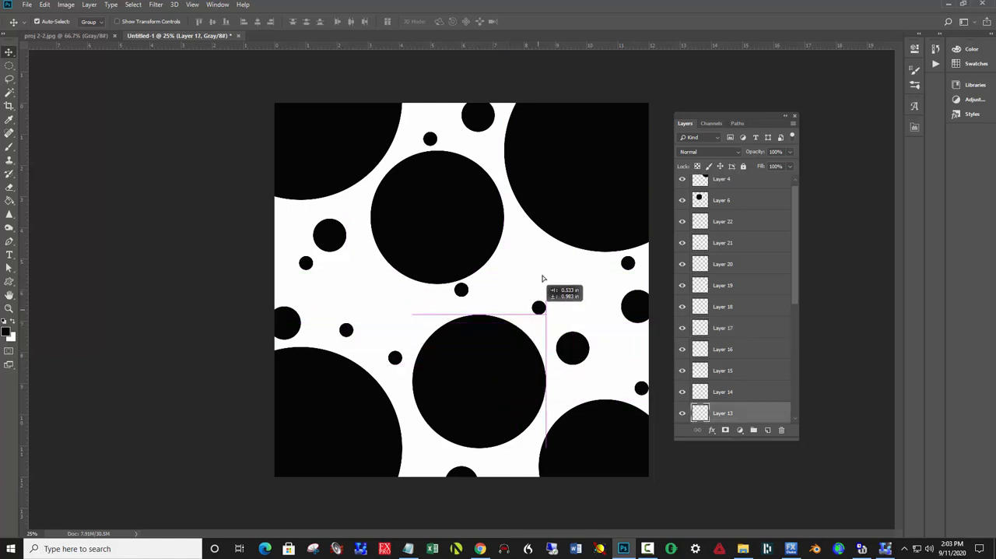
drag(543, 277, 524, 204)
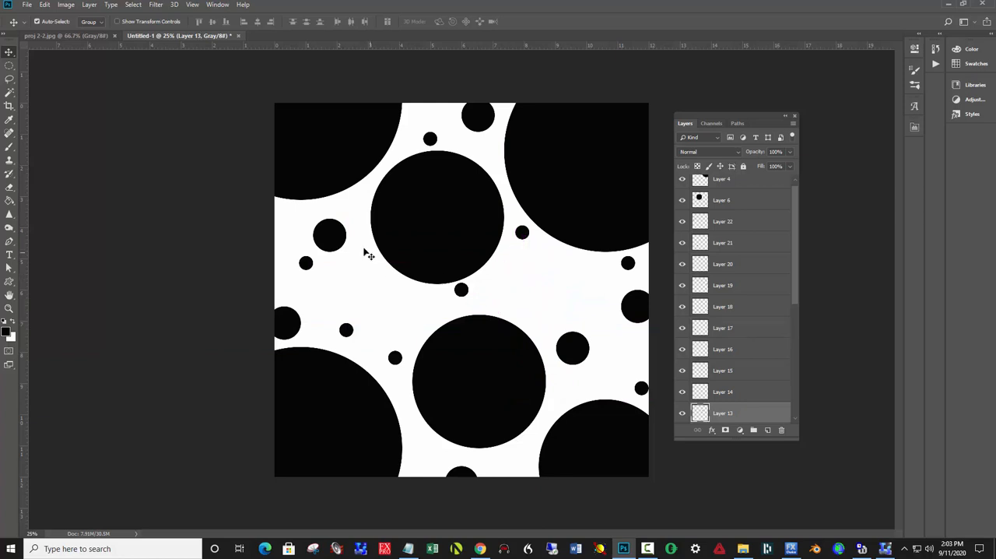
Make three copies of the small circle, placing one on the canvas's left edge and two right of the center
click(331, 239)
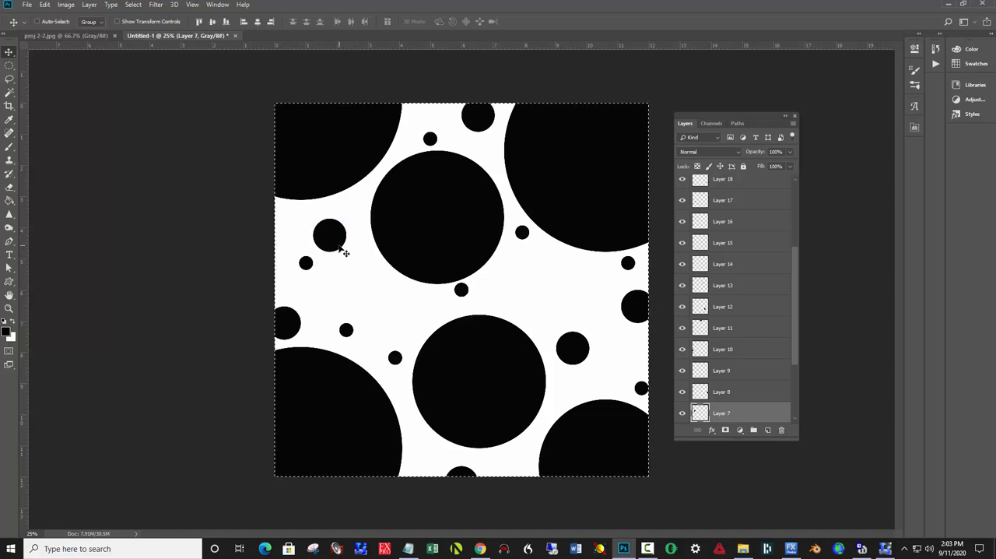
key(ctrl+v)
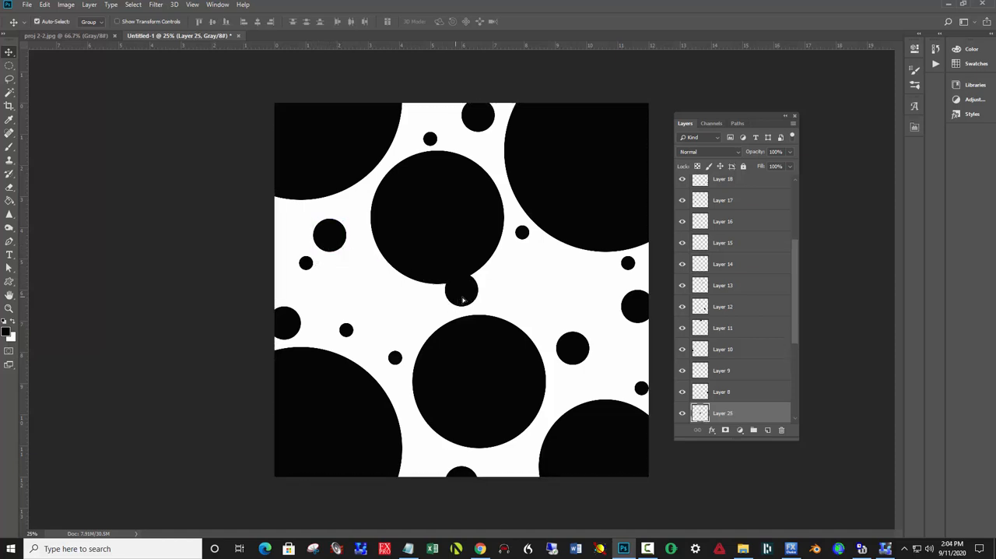
drag(463, 300, 262, 231)
mouse_move(456, 311)
mouse_down()
mouse_move(430, 287)
mouse_move(458, 296)
mouse_up()
drag(457, 296, 502, 301)
Place a tiny circle in the gap at center right and shift the left-side small and tiny circles to space them out
drag(382, 303, 589, 306)
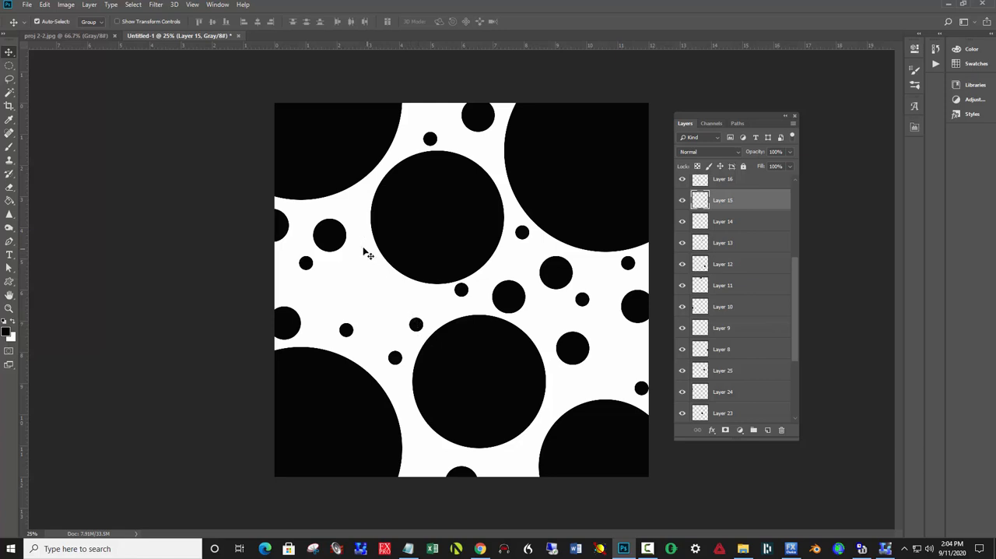
drag(281, 233, 378, 310)
mouse_move(304, 328)
mouse_down()
mouse_move(302, 222)
mouse_move(314, 289)
mouse_move(284, 283)
mouse_move(296, 300)
mouse_move(340, 283)
mouse_move(292, 300)
mouse_move(294, 313)
mouse_up()
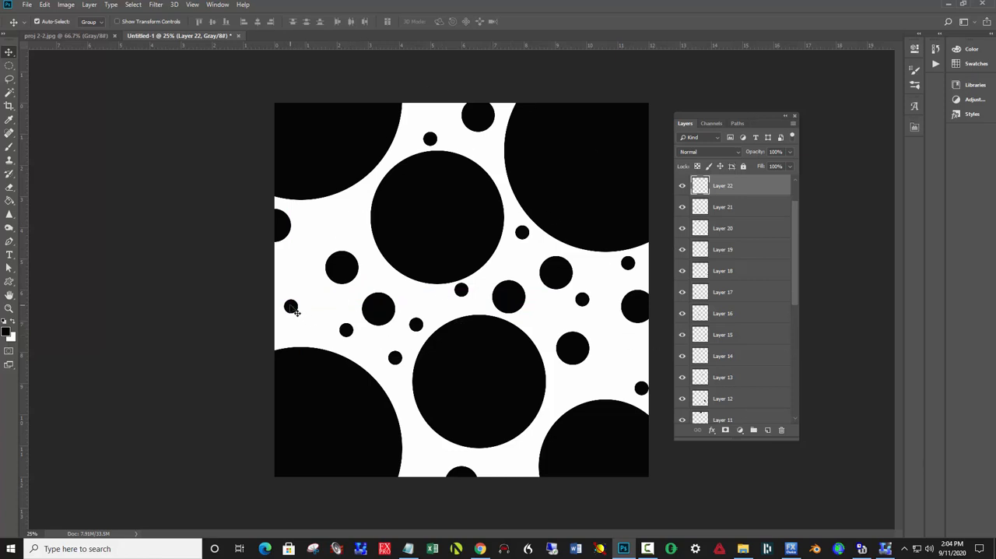
Make four copies of the tiny circle and adjust the positions of the existing tiny circles in the canvas's left half
key(ctrl+a)
drag(294, 310, 328, 223)
drag(347, 331, 334, 313)
drag(392, 359, 373, 358)
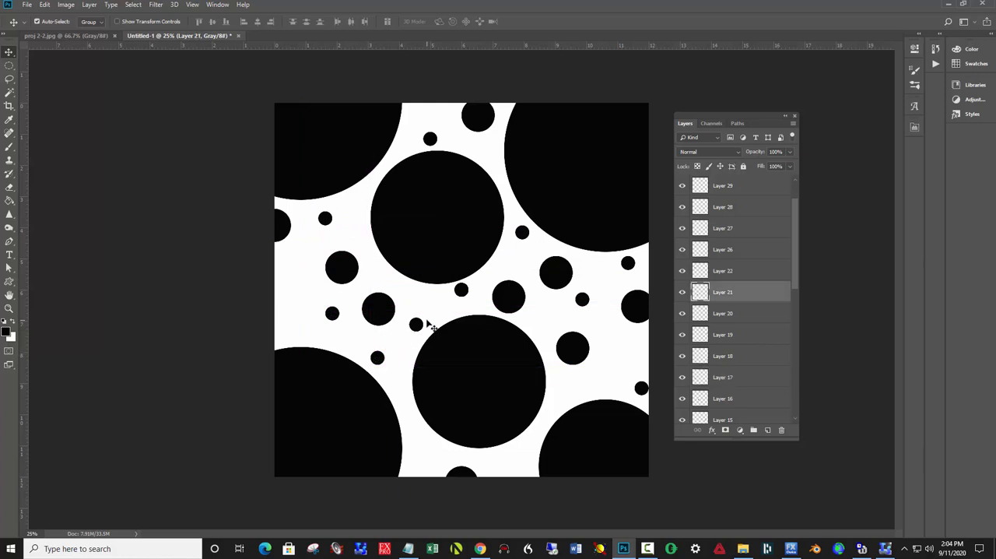
drag(420, 326, 413, 332)
Spread the remaining tiny circles into the gaps near the left edge, upper center, lower center, right side and middle
drag(461, 292, 290, 295)
drag(465, 296, 494, 167)
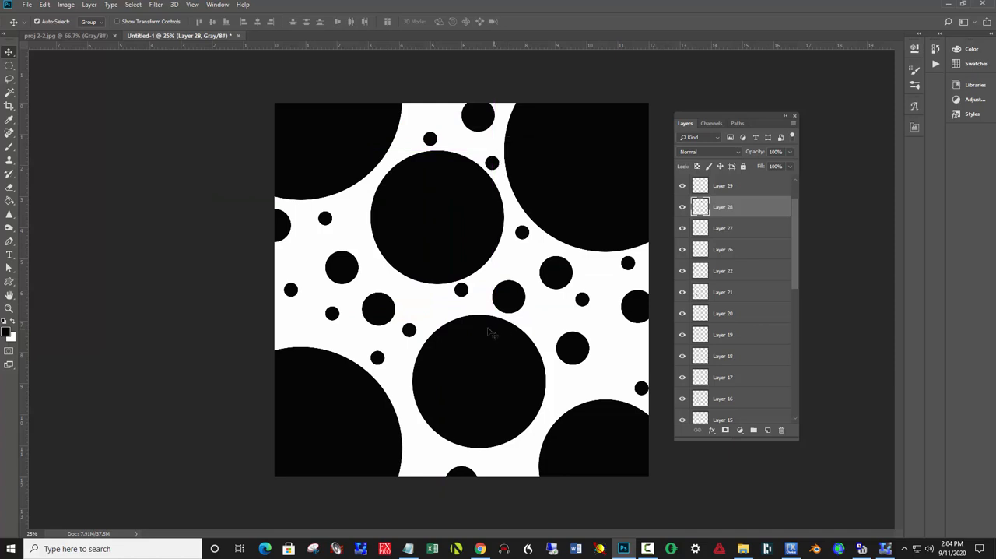
drag(468, 297, 514, 459)
drag(464, 290, 614, 352)
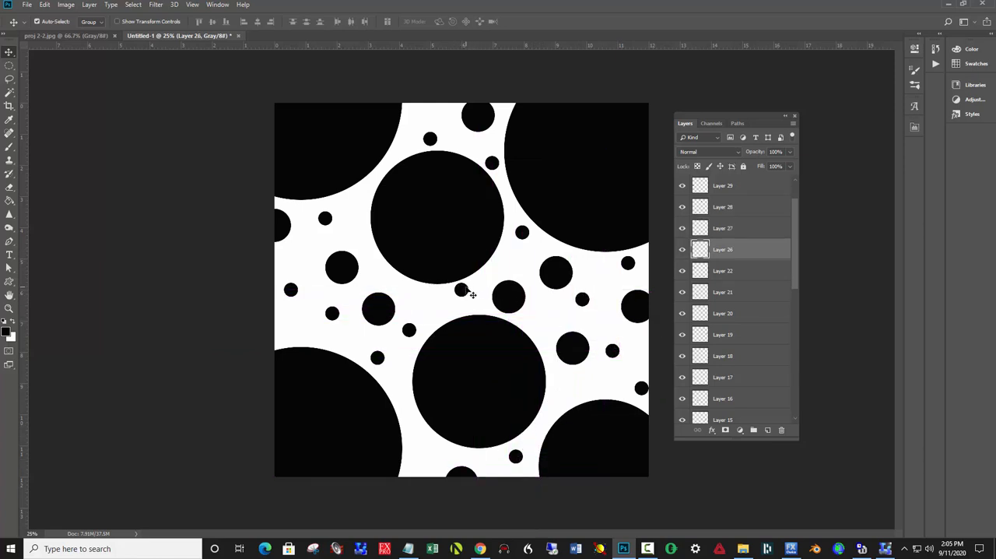
mouse_move(469, 288)
mouse_down()
mouse_move(452, 303)
mouse_move(461, 294)
mouse_up()
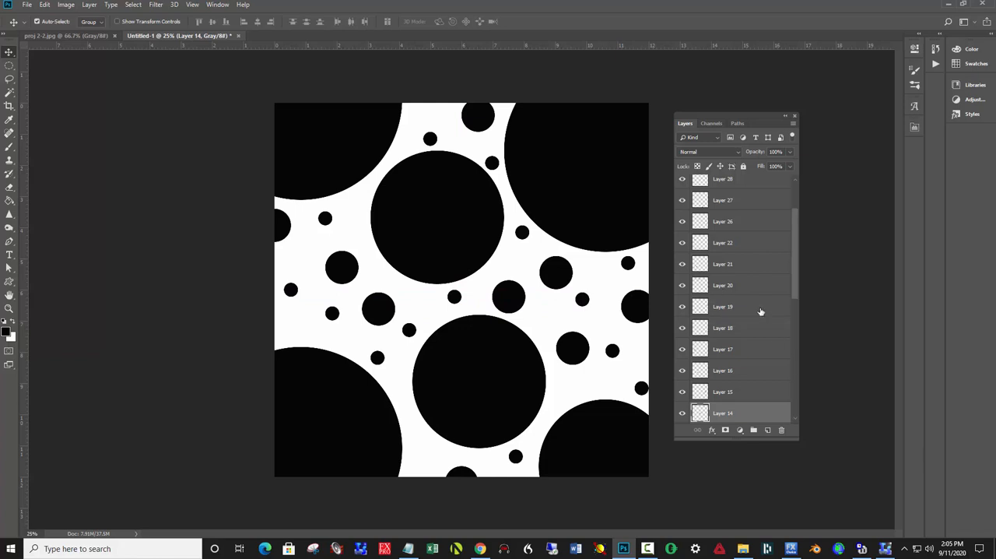
Merge all visible circle layers and the white background into a single layer
right_click(744, 287)
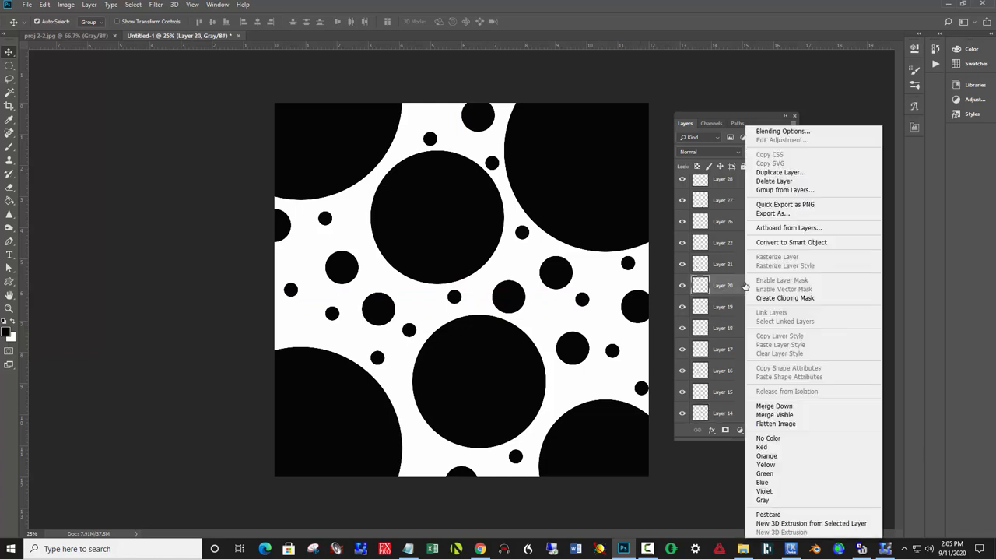
click(777, 417)
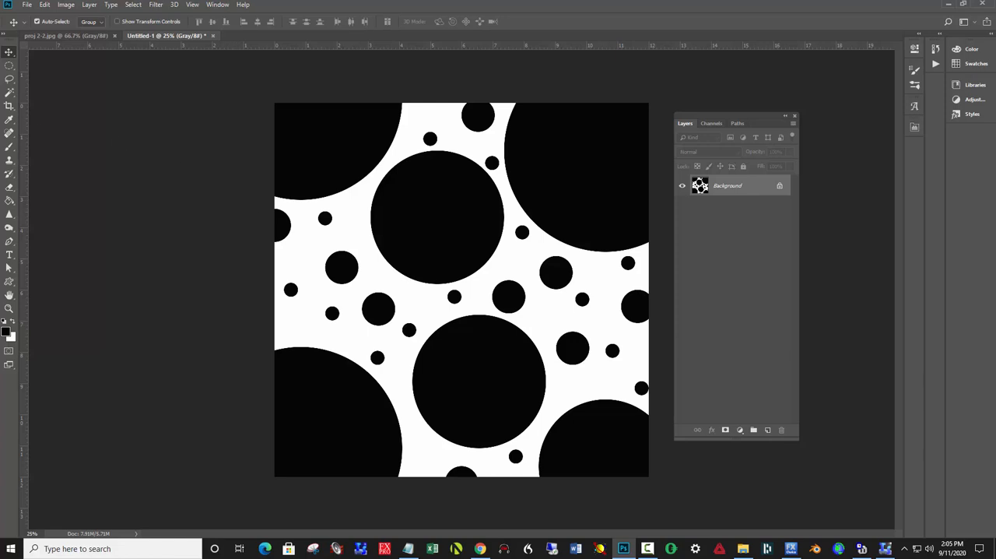
Save the merged image in Downloads as the JPEG "proj 2-1", replacing the existing file and using quality 10 (Maximum)
click(31, 7)
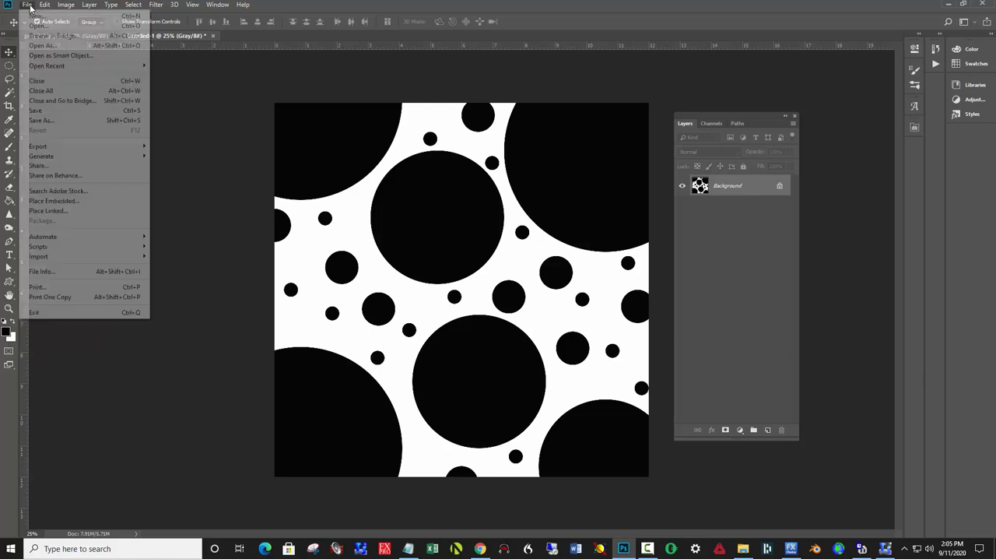
click(49, 122)
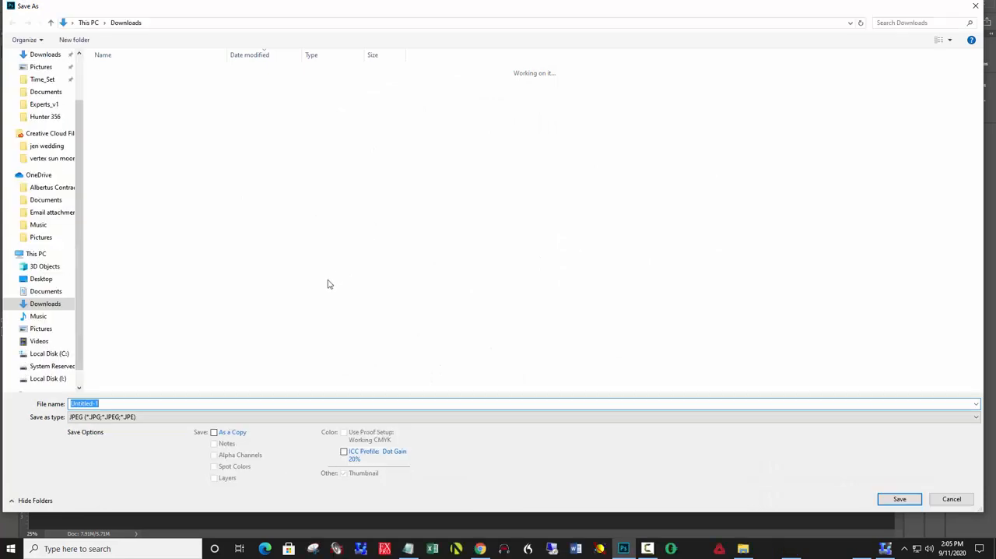
click(168, 404)
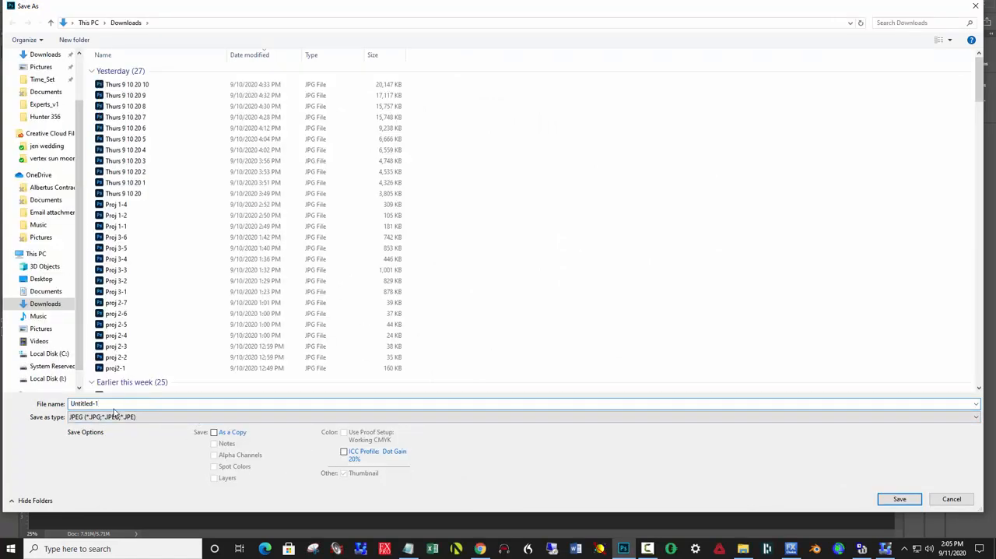
drag(111, 404, 37, 398)
text(proj 2)
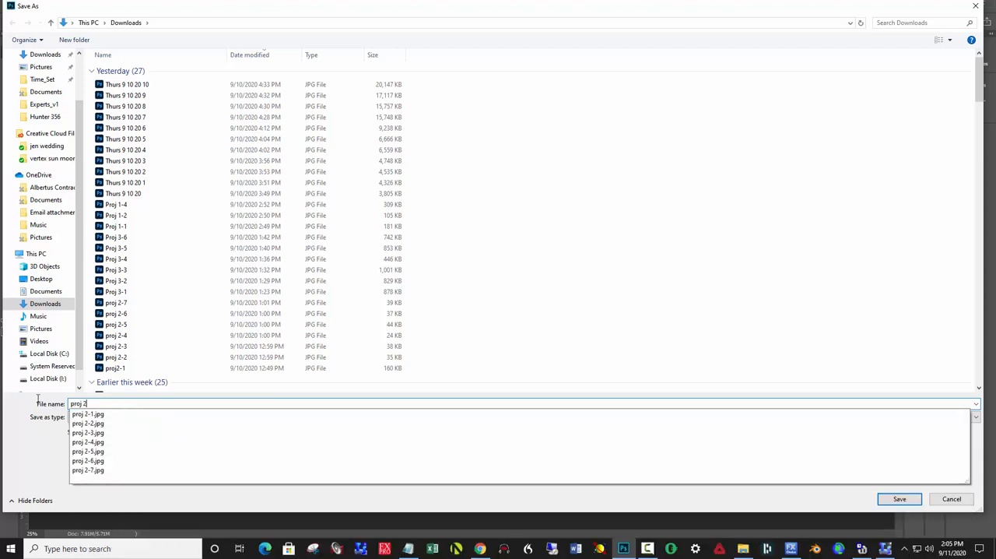
text(-1)
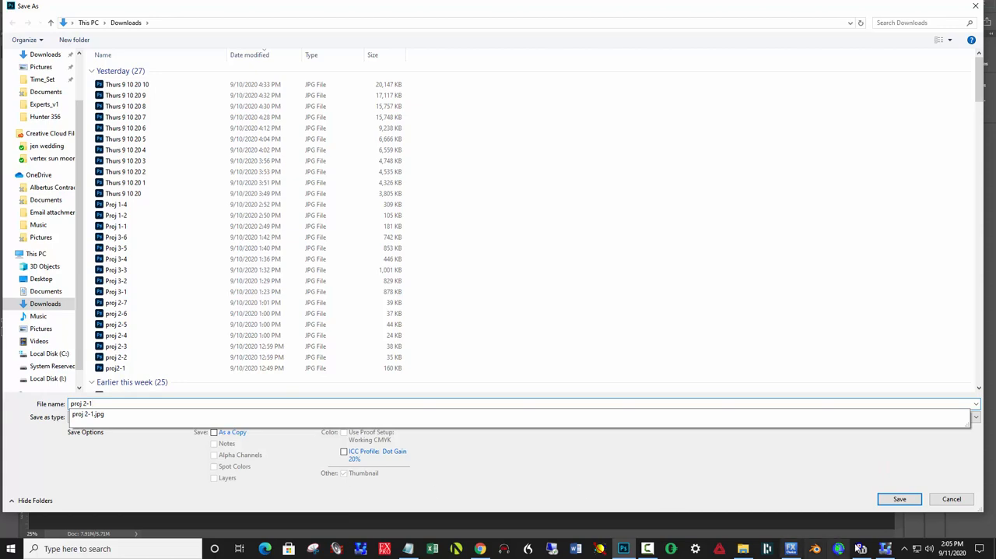
click(899, 498)
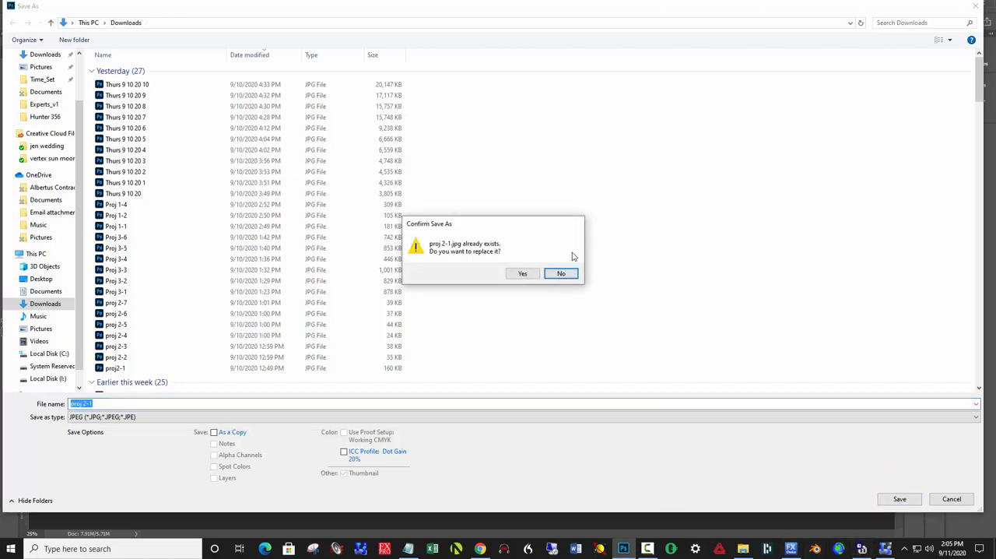
click(525, 275)
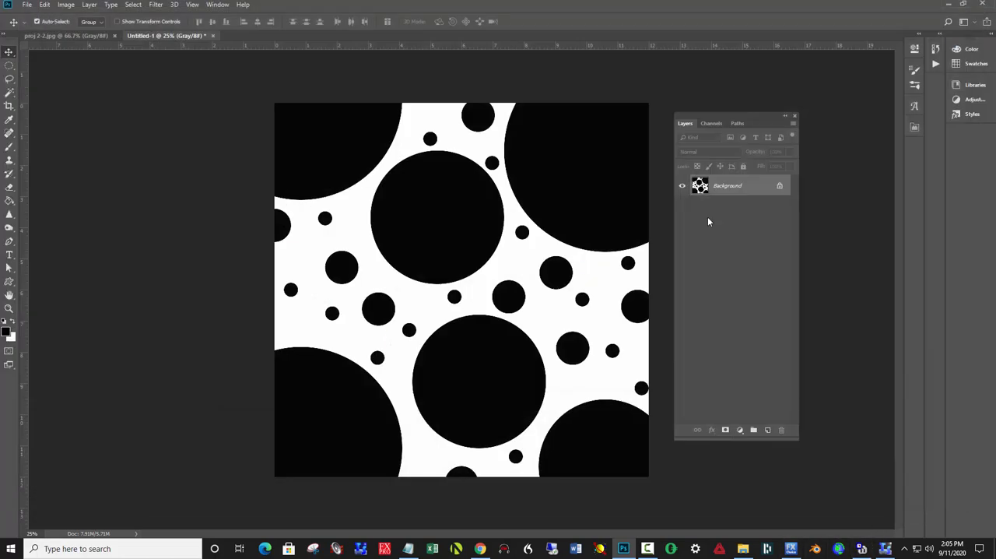
key(h)
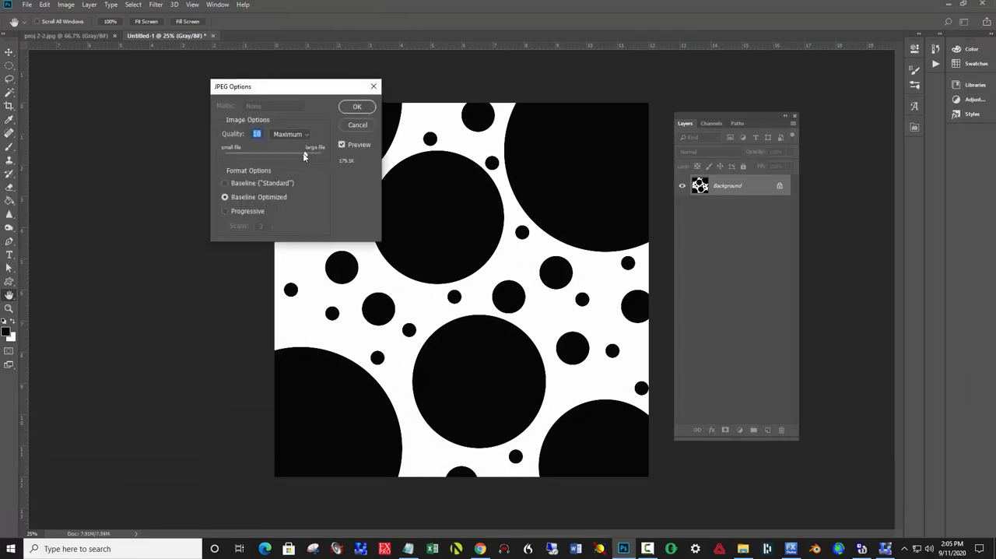
click(359, 108)
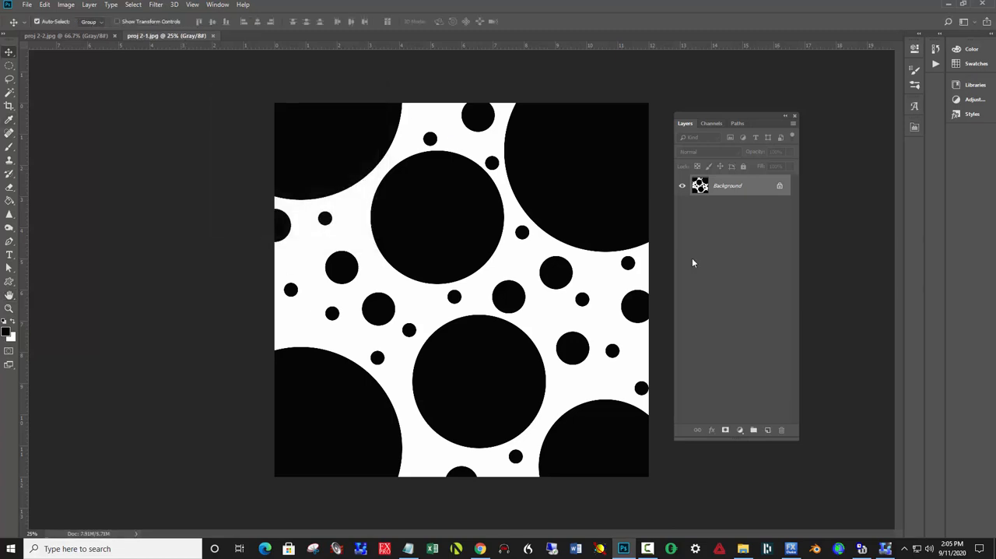
Make a square rectangular marquee selection about 1076 pixels wide and position it between the two medium-large circles, slightly right of center
click(11, 66)
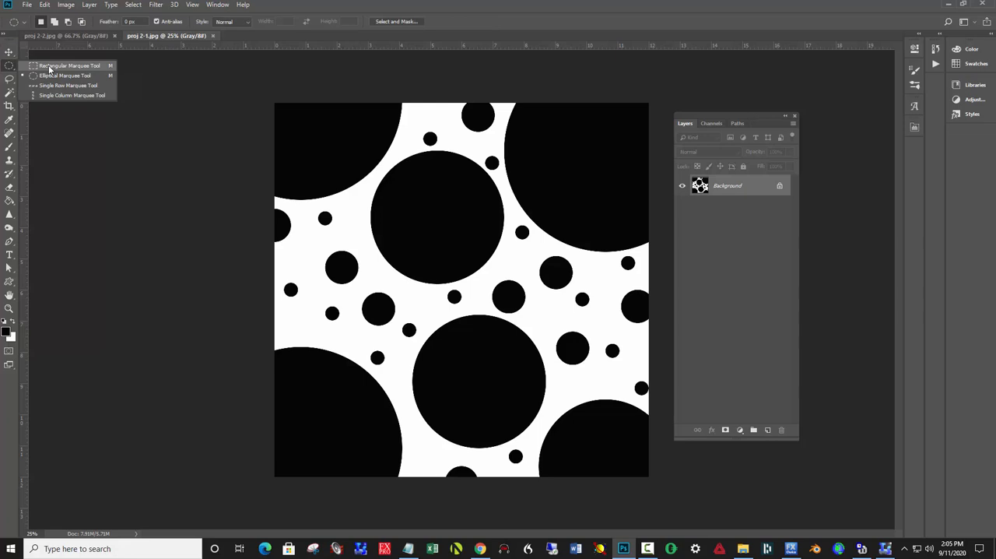
click(49, 67)
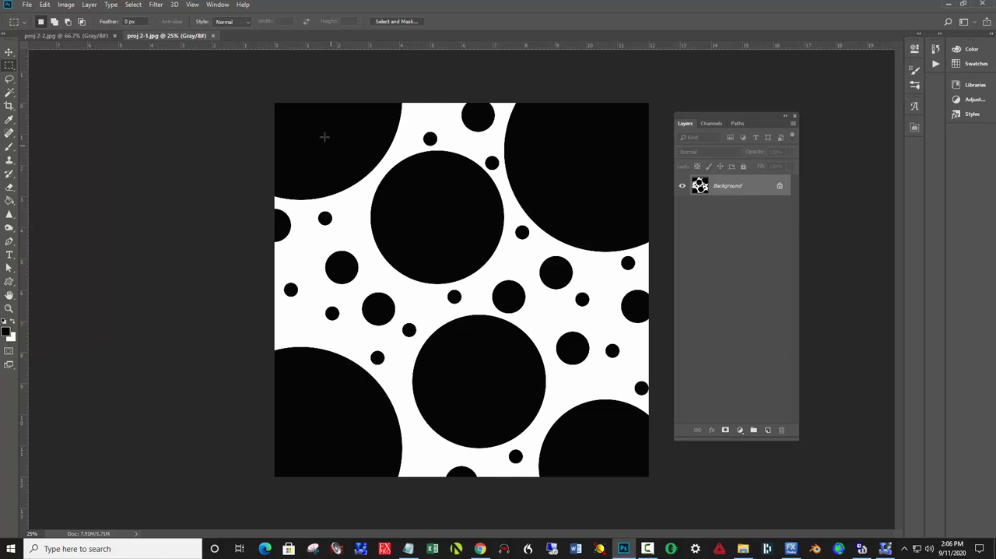
drag(313, 130, 452, 284)
drag(424, 224, 386, 250)
drag(325, 212, 319, 170)
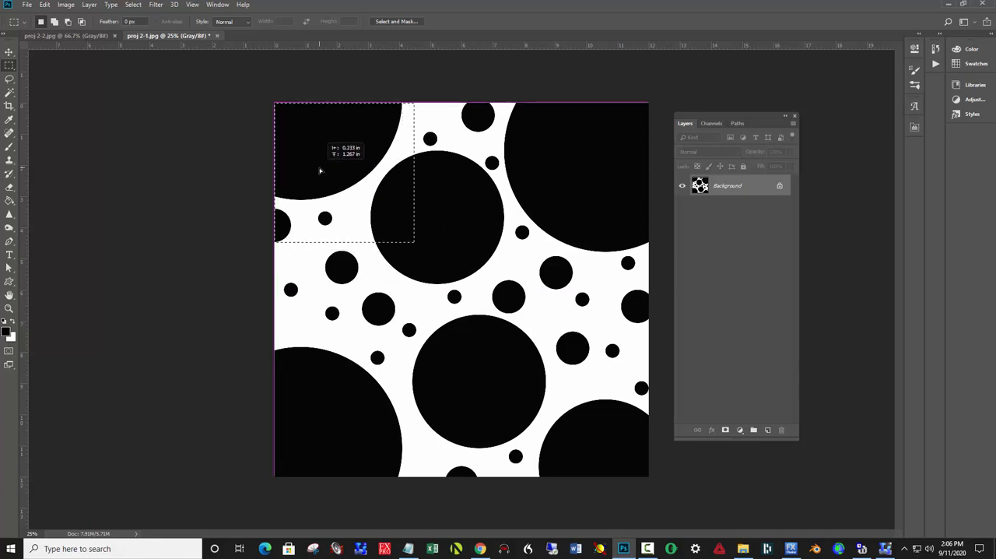
drag(319, 170, 473, 256)
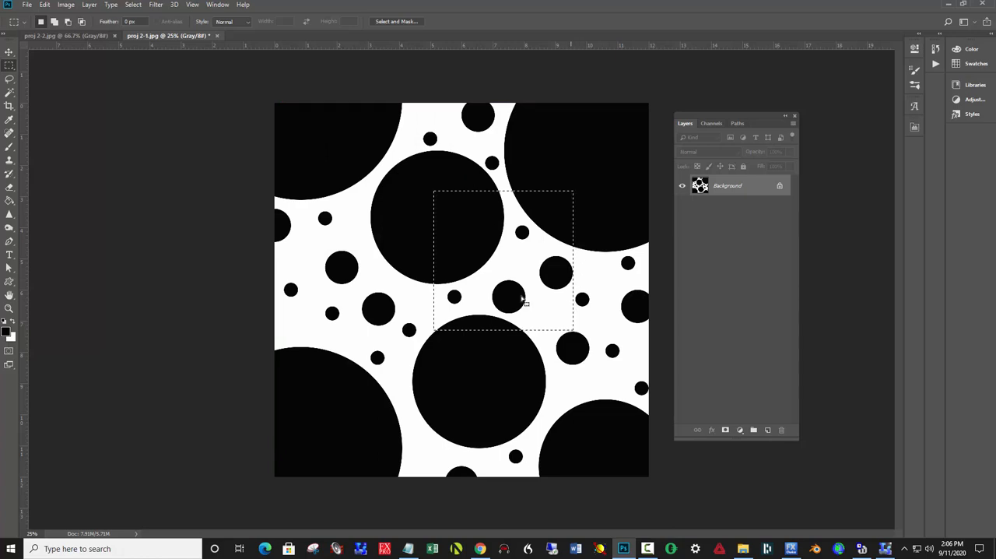
mouse_move(510, 258)
mouse_down()
mouse_move(469, 250)
mouse_move(304, 267)
mouse_move(346, 243)
mouse_move(364, 263)
mouse_move(354, 266)
mouse_move(511, 259)
mouse_up()
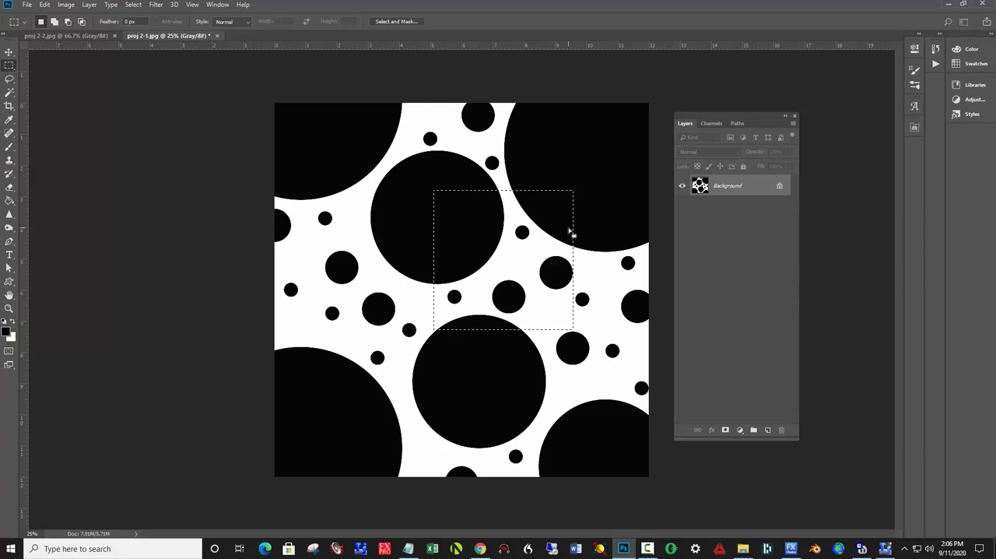
Copy the selected square into a new 1076 x 1076 pixel grayscale document at 240 pixels/inch with a white background
key(ctrl+n)
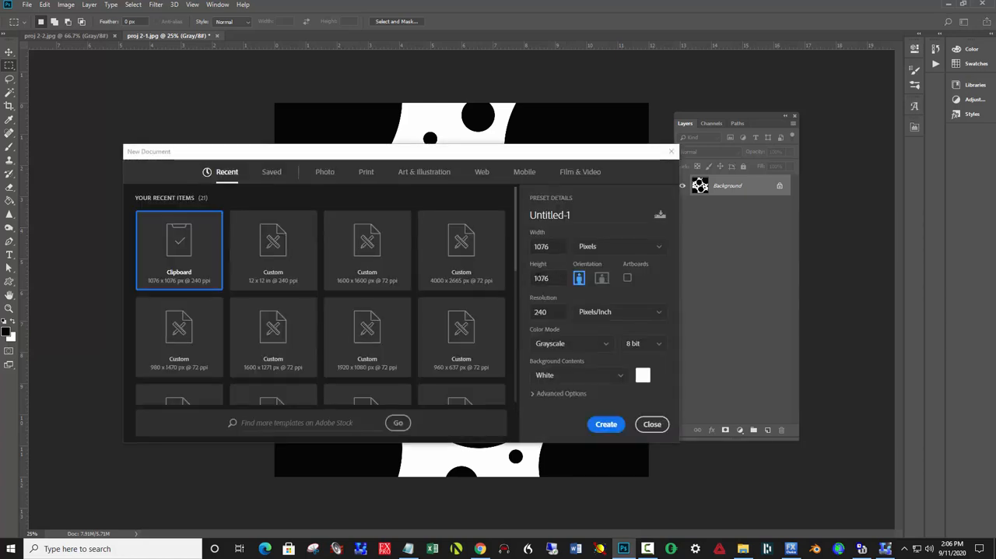
click(610, 424)
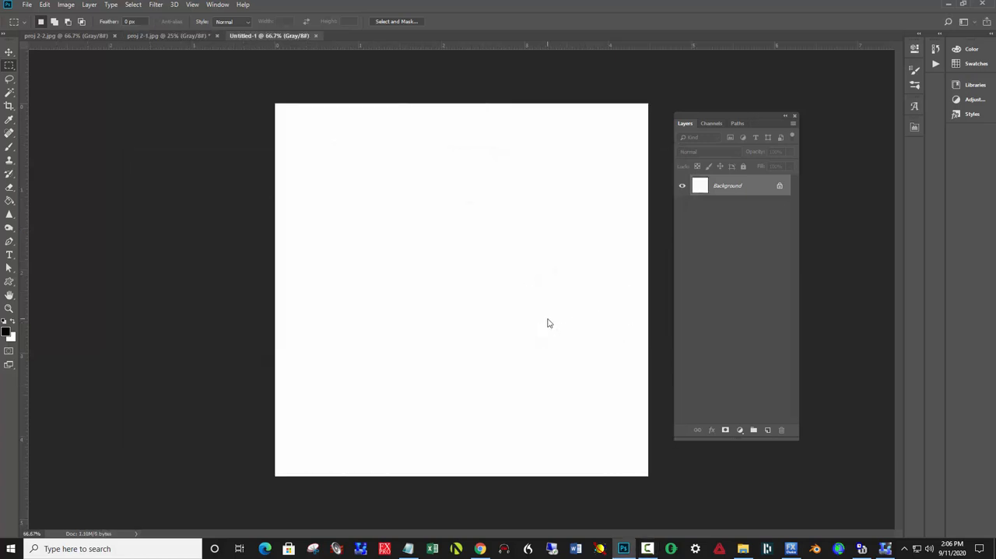
key(ctrl+v)
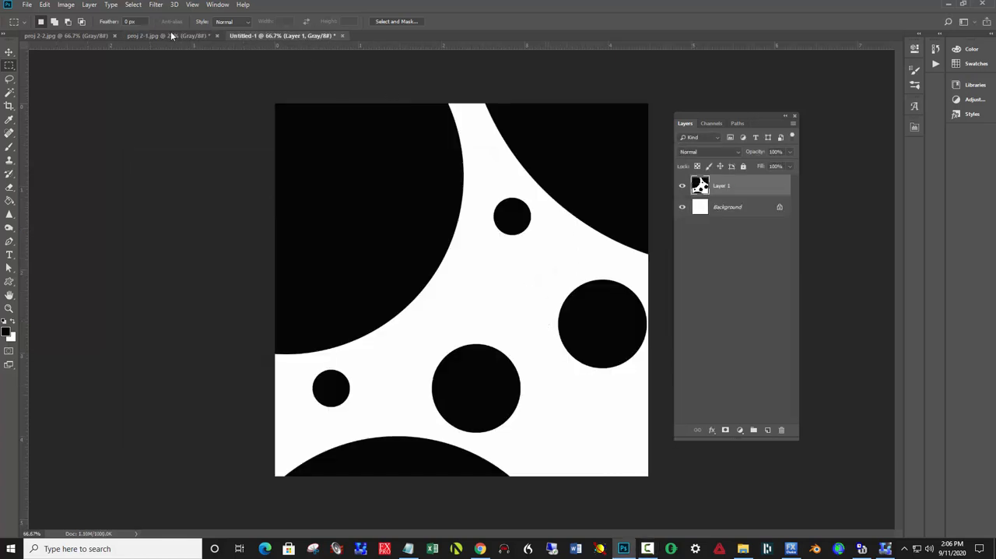
Move the proj 2-1 selection to the canvas's upper center edge and copy that area into another new 1076 x 1076 pixel document
click(171, 36)
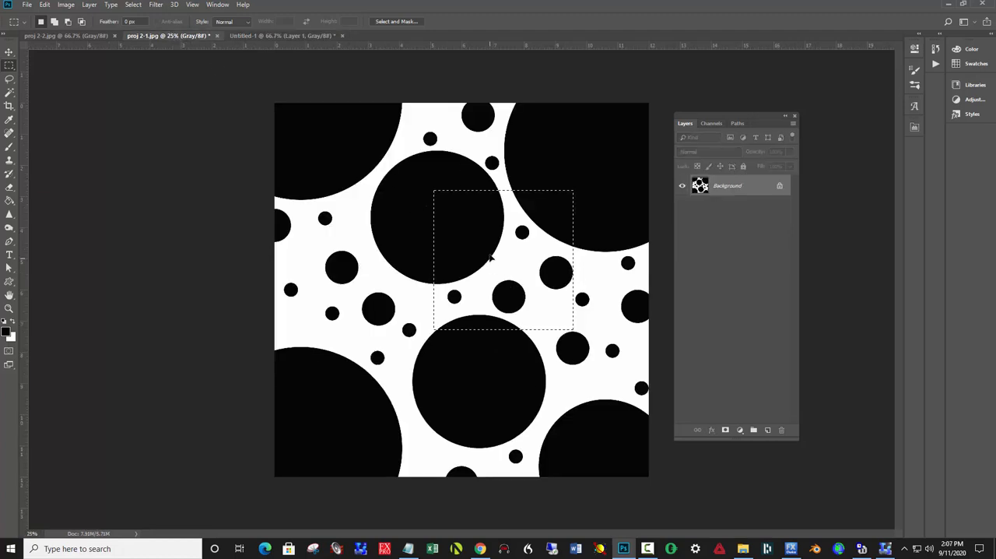
drag(490, 258, 472, 177)
key(ctrl+n)
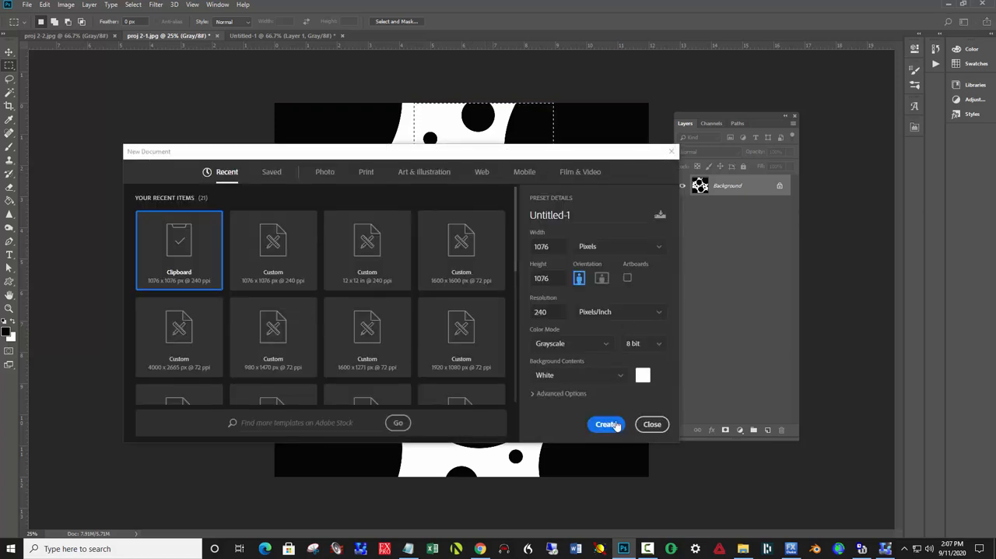
click(605, 423)
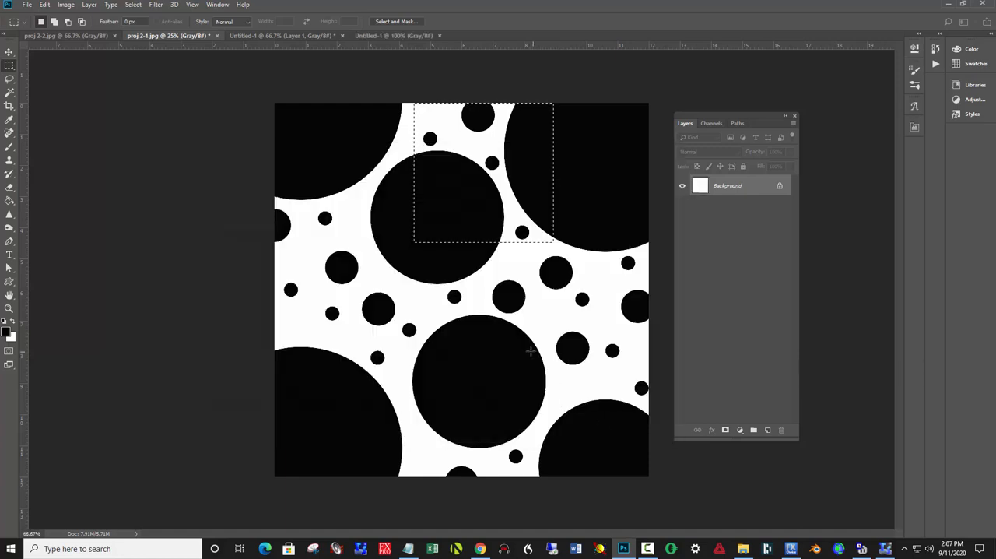
key(ctrl+v)
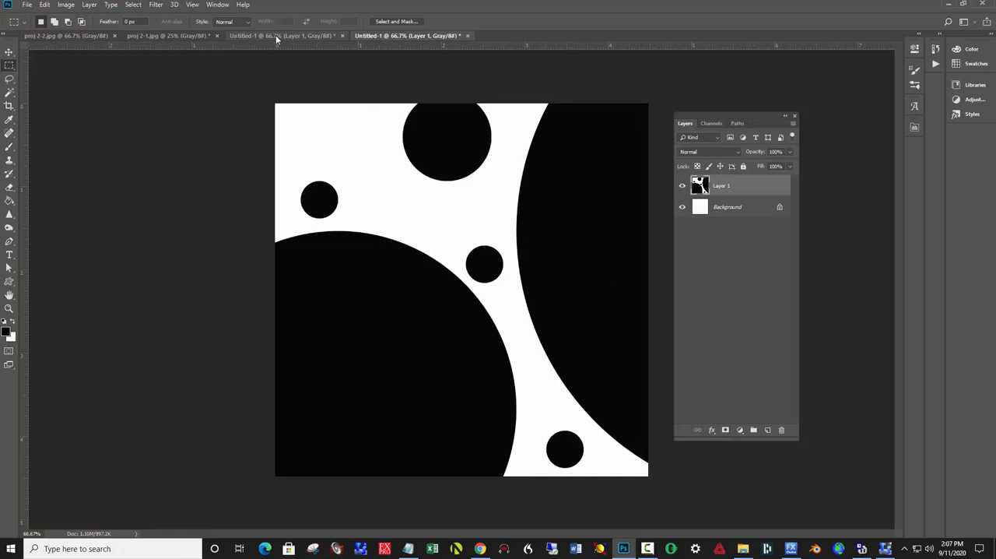
Shift the proj 2-1 selection about 2.75 inches right over the large upper-right circle and copy that area into a third new document
click(193, 36)
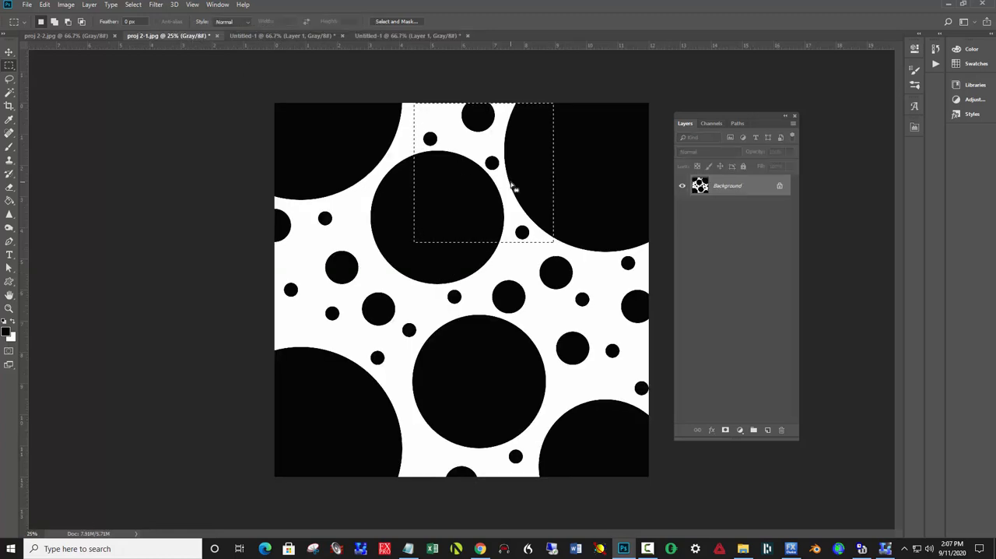
drag(516, 186, 597, 187)
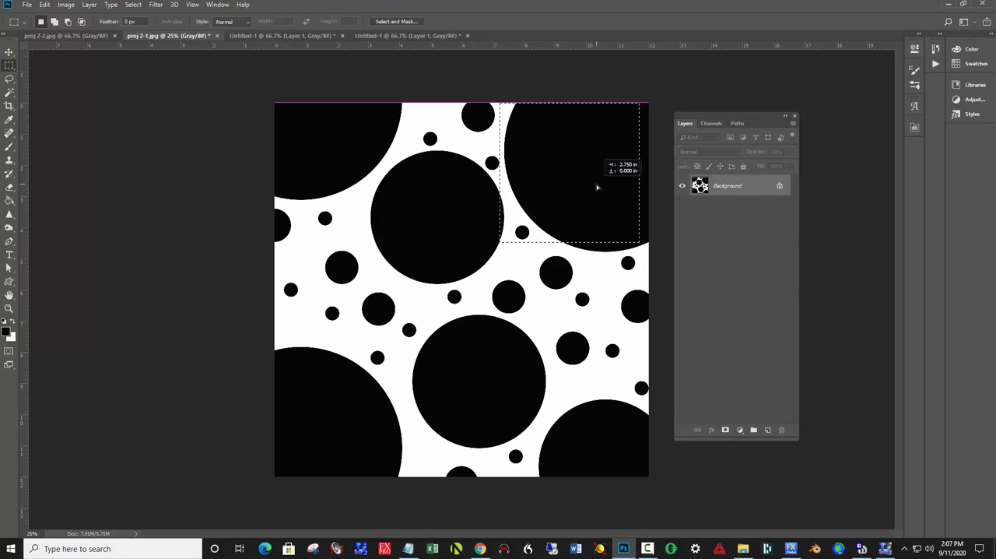
drag(597, 186, 597, 187)
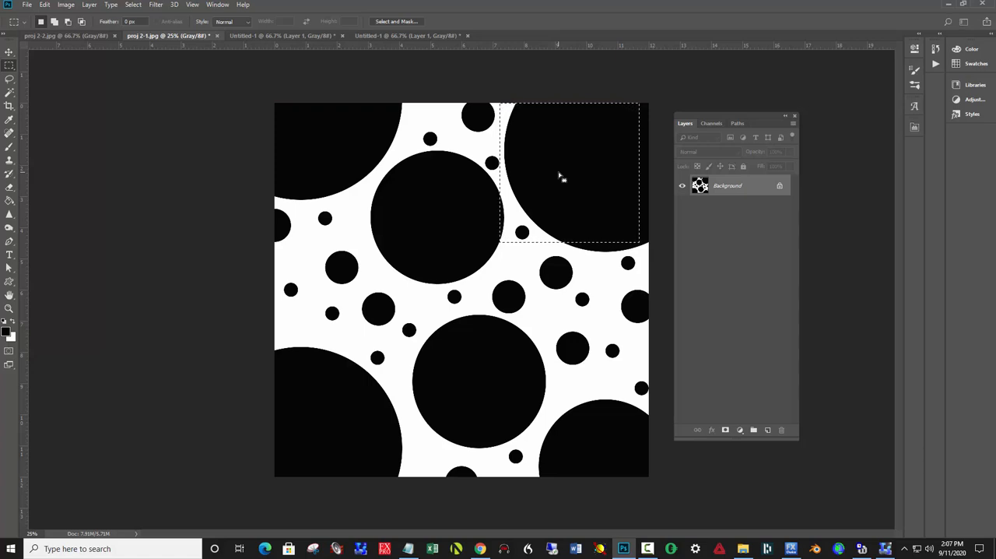
key(ctrl+n)
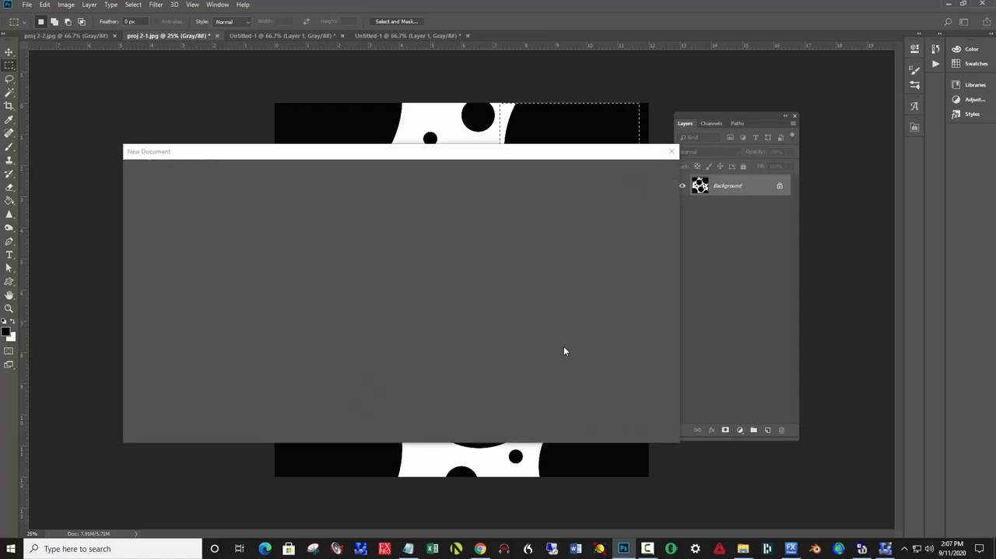
click(605, 424)
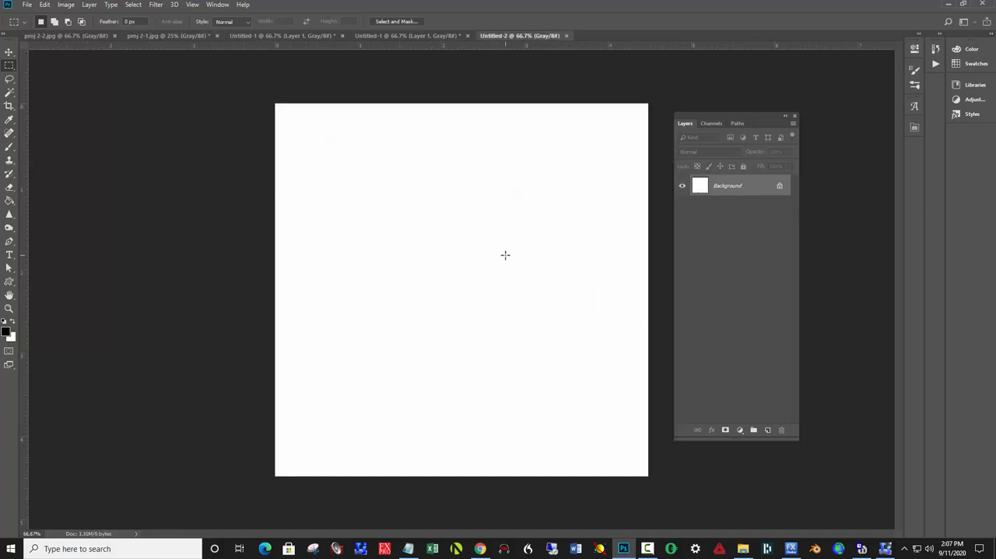
key(ctrl+v)
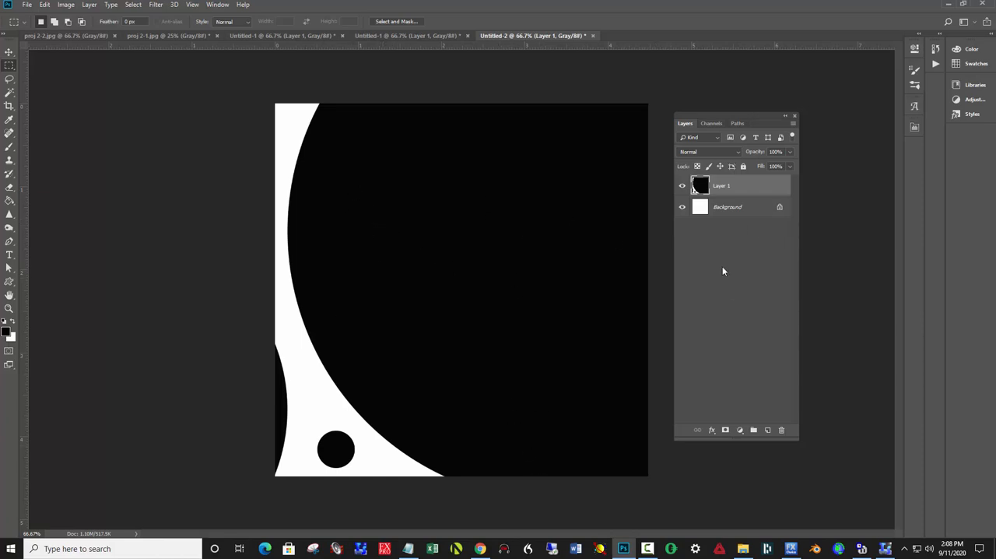
Enlarge the third document's canvas to 600 percent in width and height, anchored at the upper-left corner, and activate the Move tool
click(65, 4)
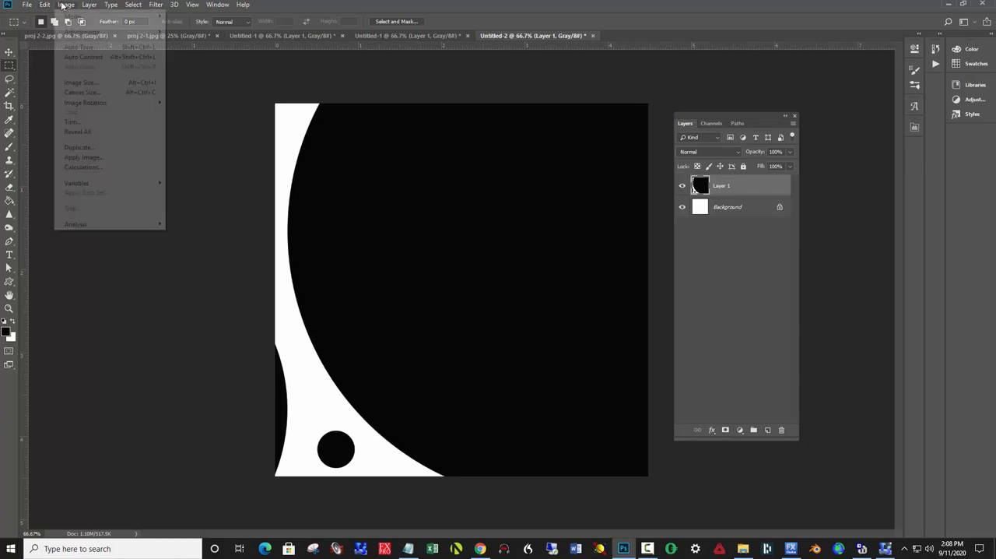
click(89, 93)
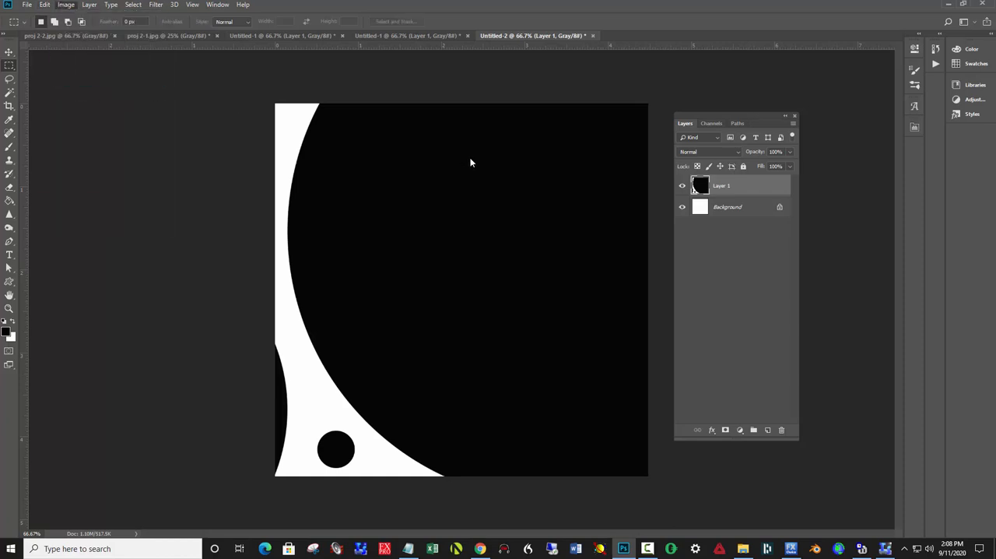
drag(212, 185, 241, 180)
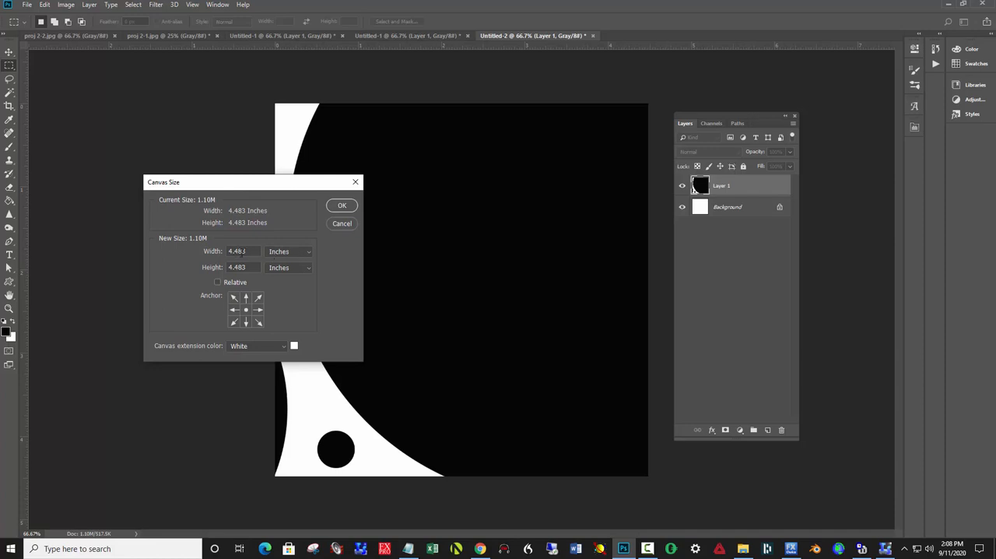
click(290, 252)
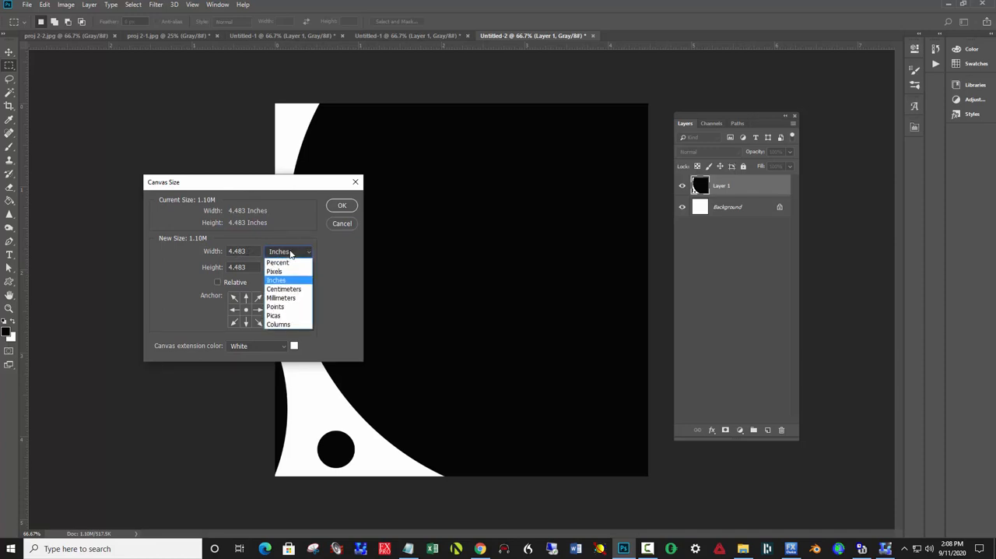
click(284, 263)
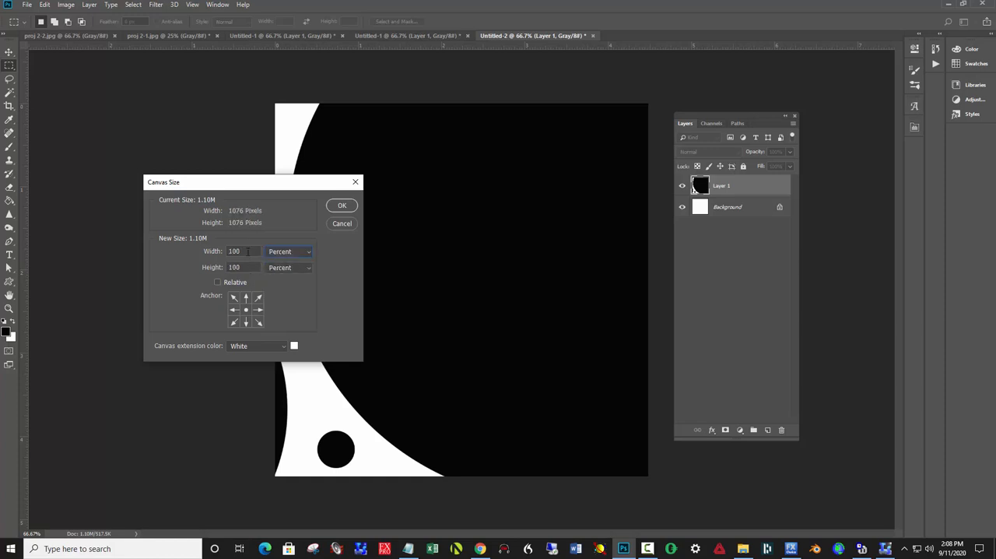
drag(248, 251, 196, 251)
text(600600)
click(234, 298)
click(337, 206)
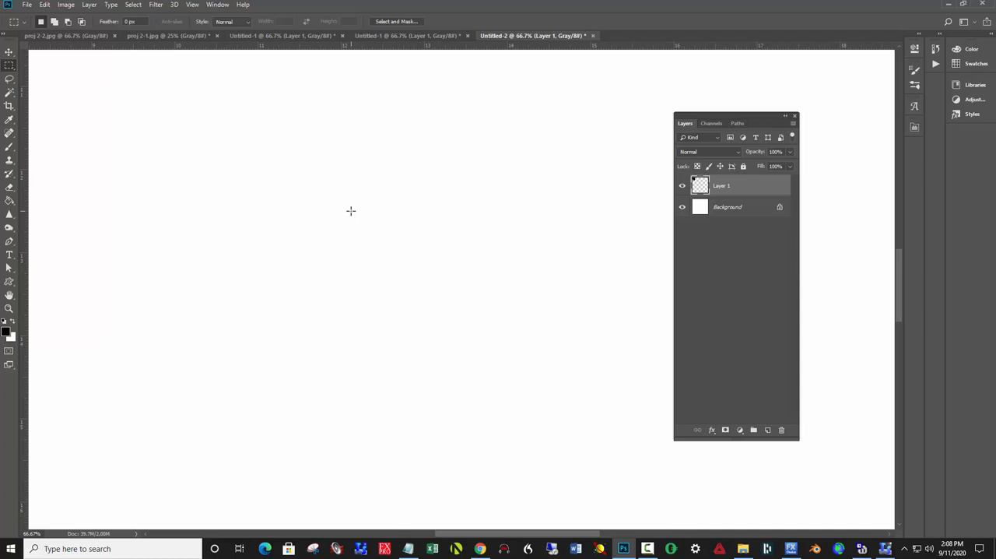
key(ctrl+0)
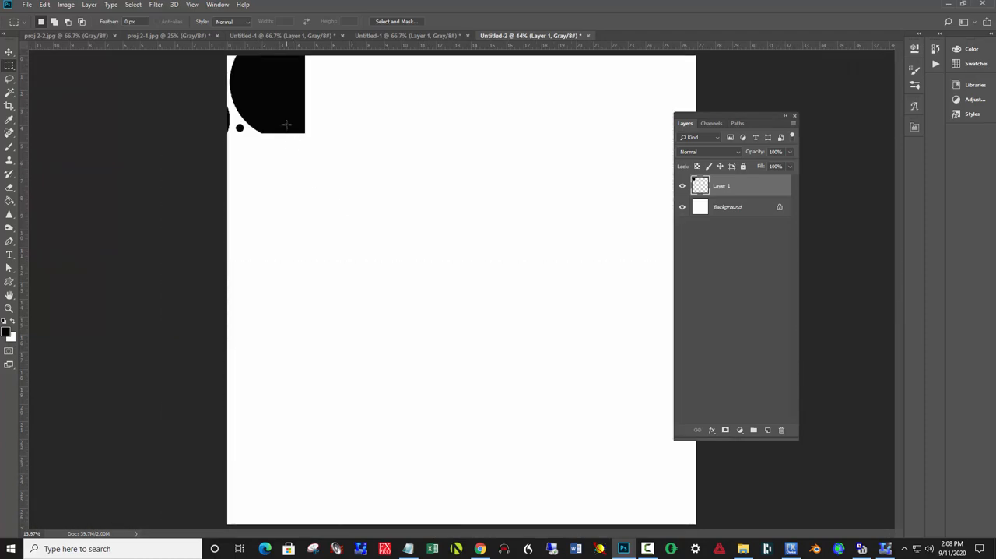
click(9, 51)
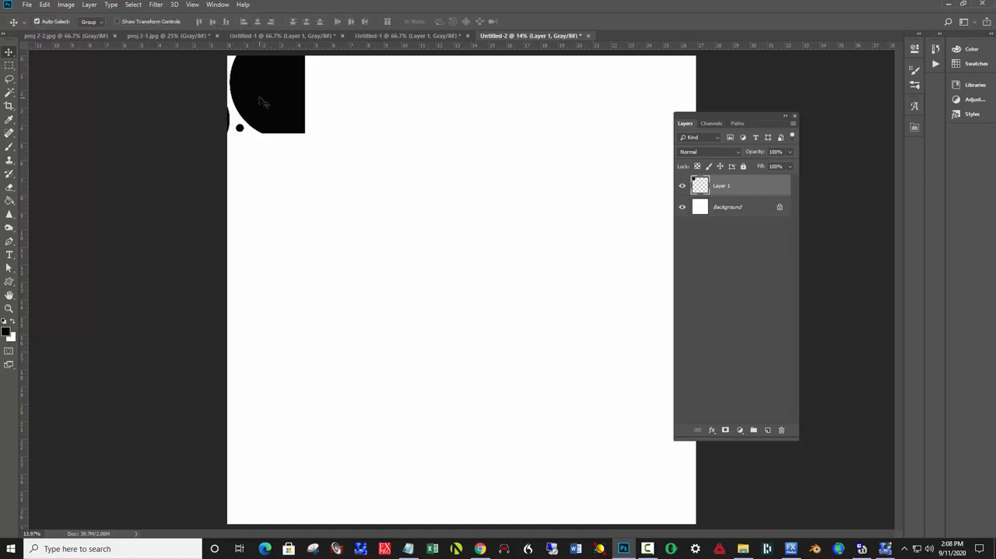
Copy the corner tile on Layer 1 and paste five duplicates of it into the enlarged document
mouse_move(261, 99)
mouse_down()
mouse_move(286, 105)
mouse_move(262, 97)
mouse_up()
drag(260, 97, 261, 97)
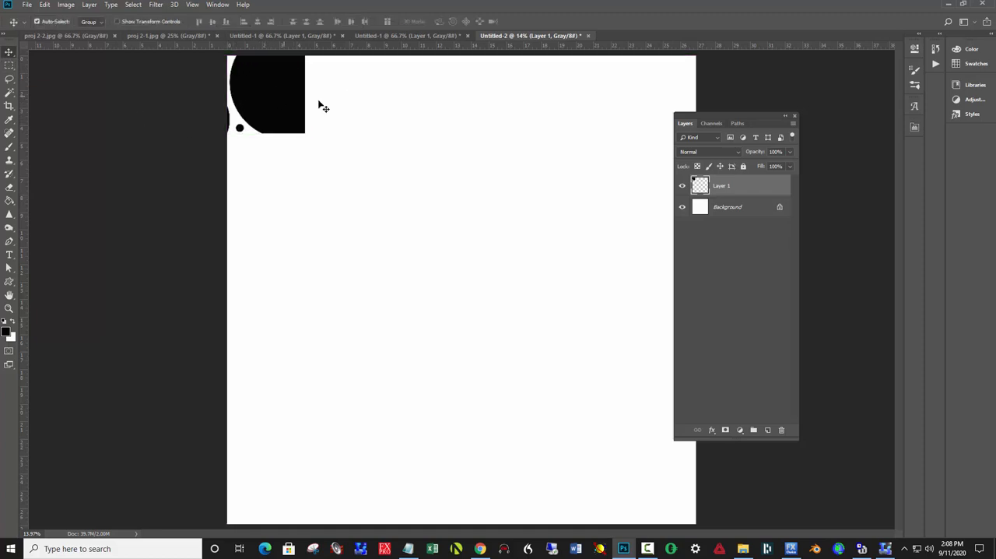
key(ctrl)
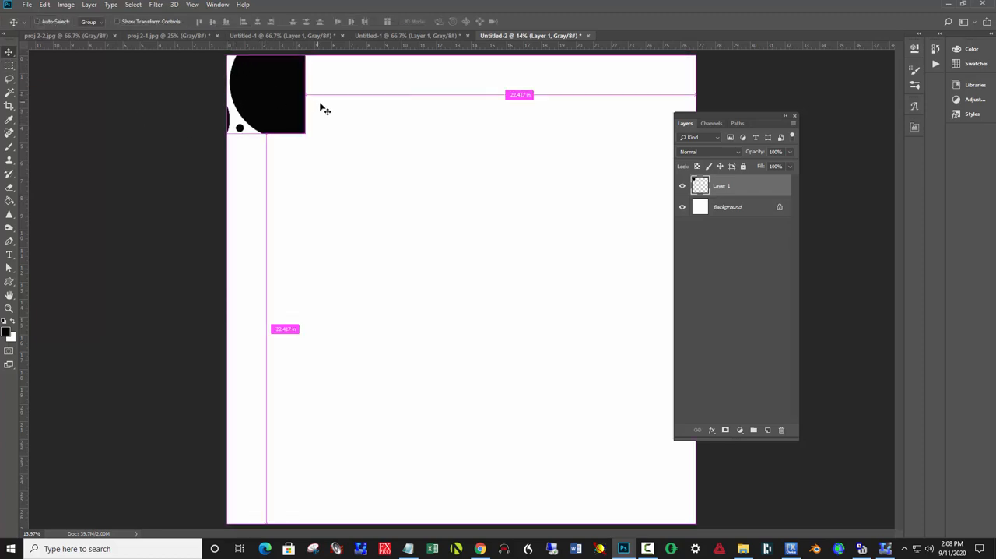
key(ctrl+a)
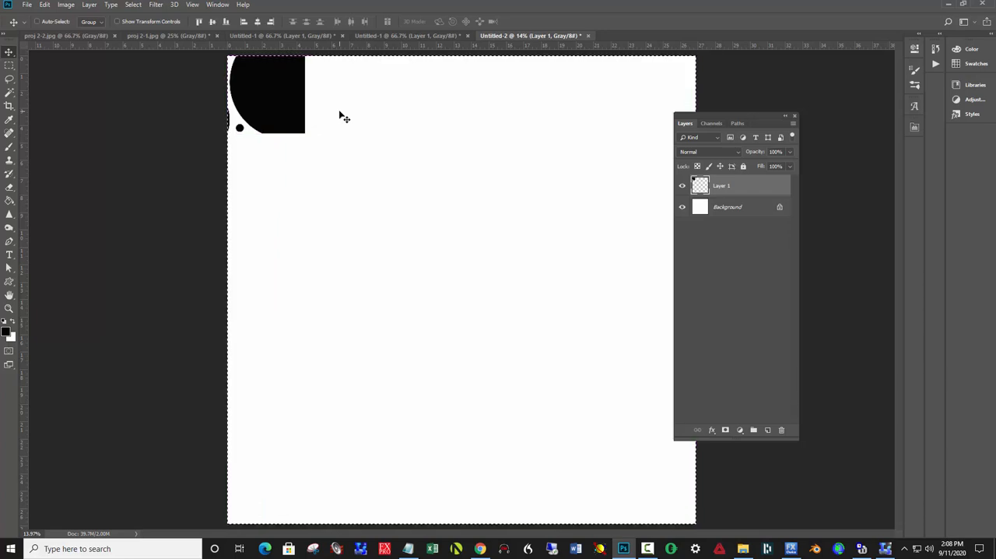
key(ctrl+v)
key(ctrl+v)
key(ctrl+v)
key(ctrl+v)
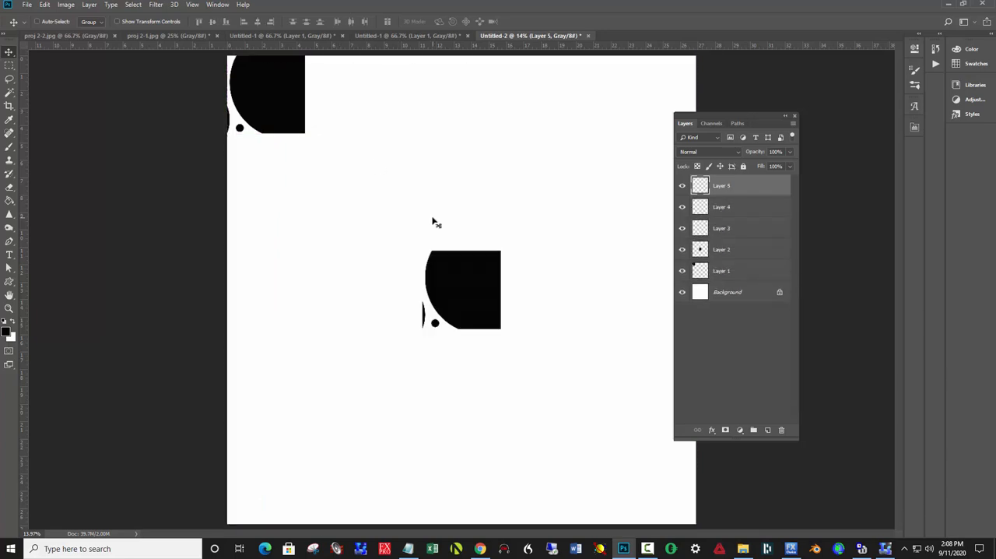
Arrange the five pasted tiles edge to edge beside the corner tile, completing a six-tile row along the canvas's upper edge
drag(444, 281, 328, 85)
click(486, 284)
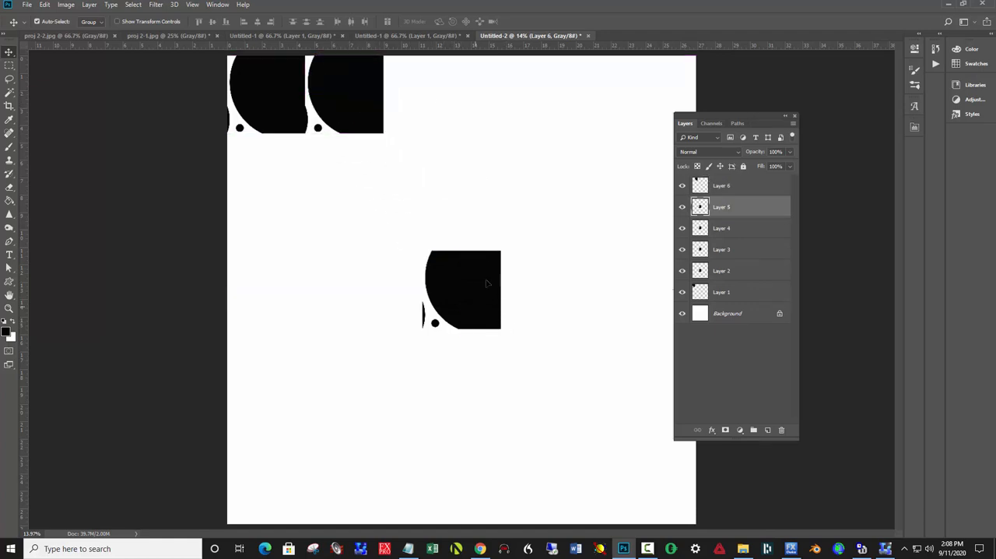
drag(486, 283, 437, 115)
drag(471, 312, 509, 115)
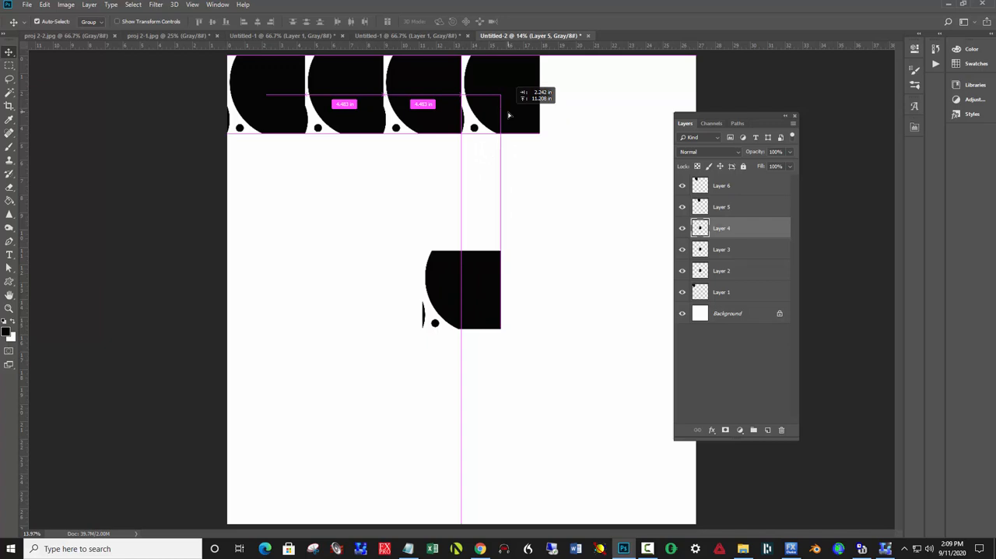
drag(509, 115, 509, 115)
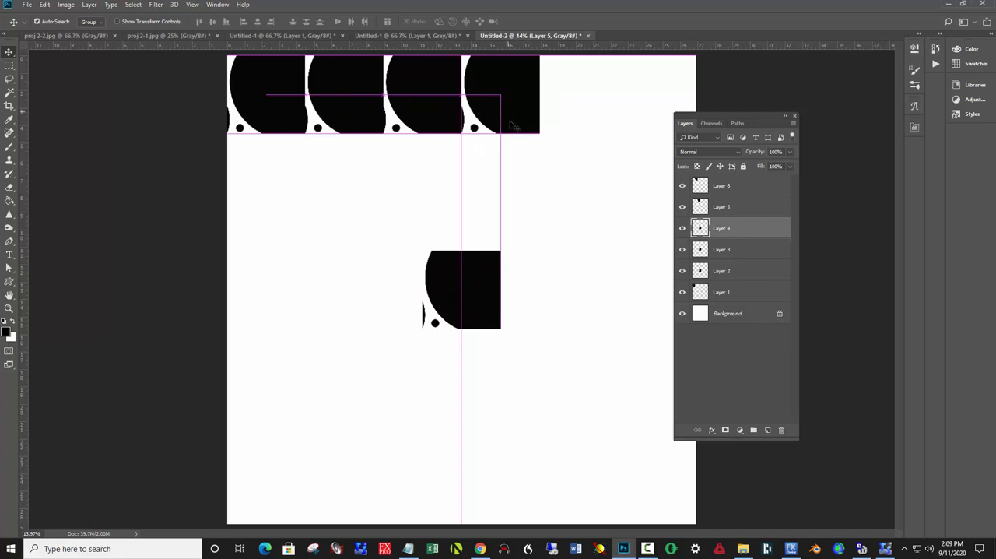
drag(486, 292, 598, 103)
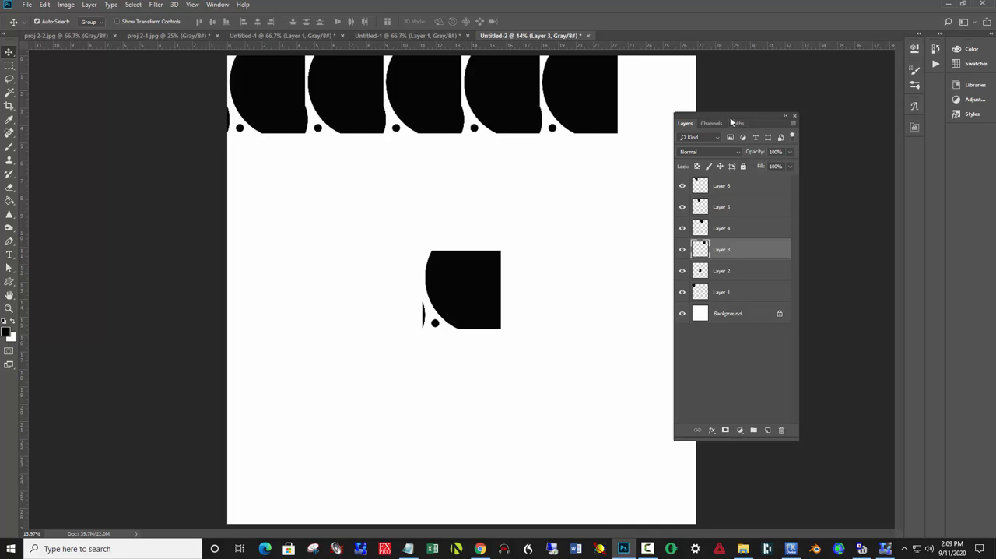
drag(729, 115, 806, 124)
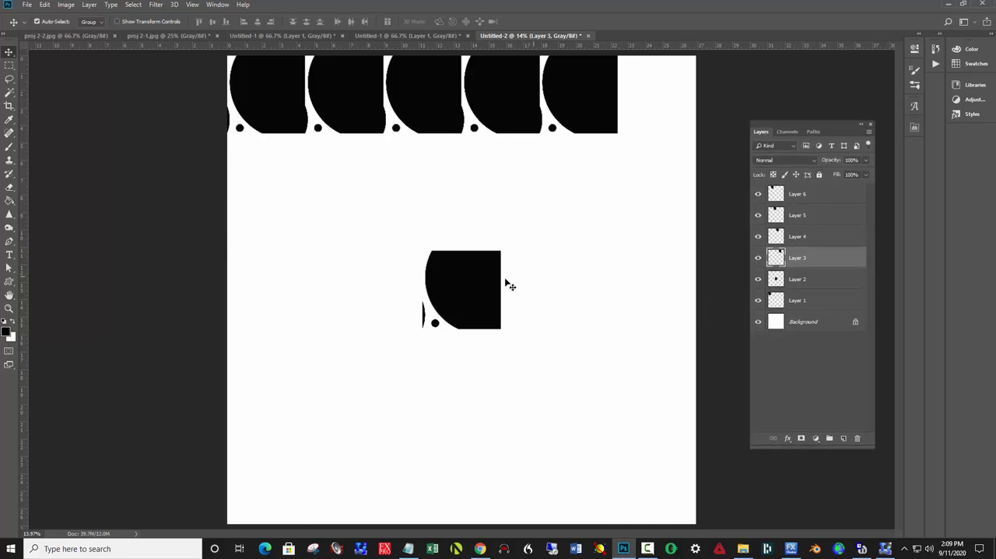
drag(506, 282, 662, 103)
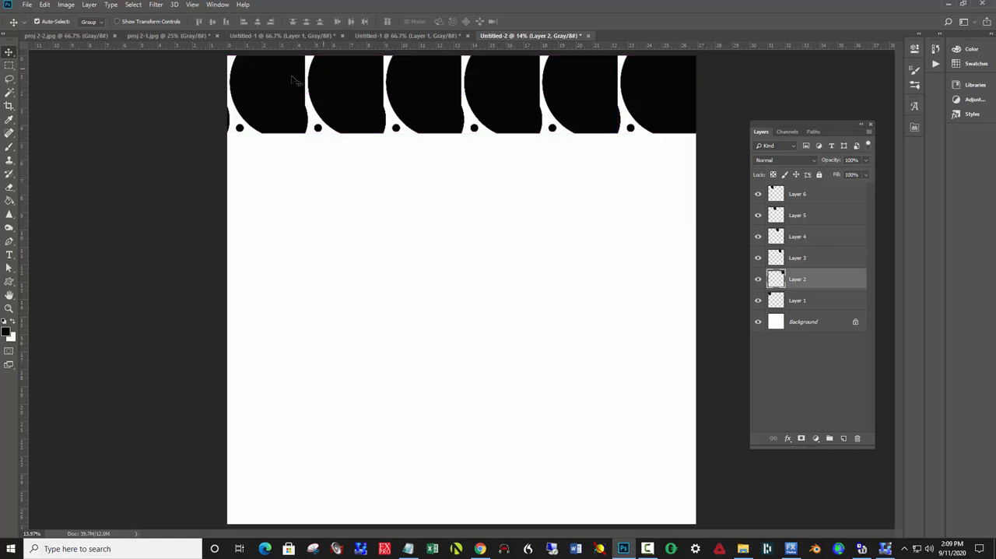
Merge the six tile layers, Layer 1 through Layer 6, into a single row layer above the background
click(825, 308)
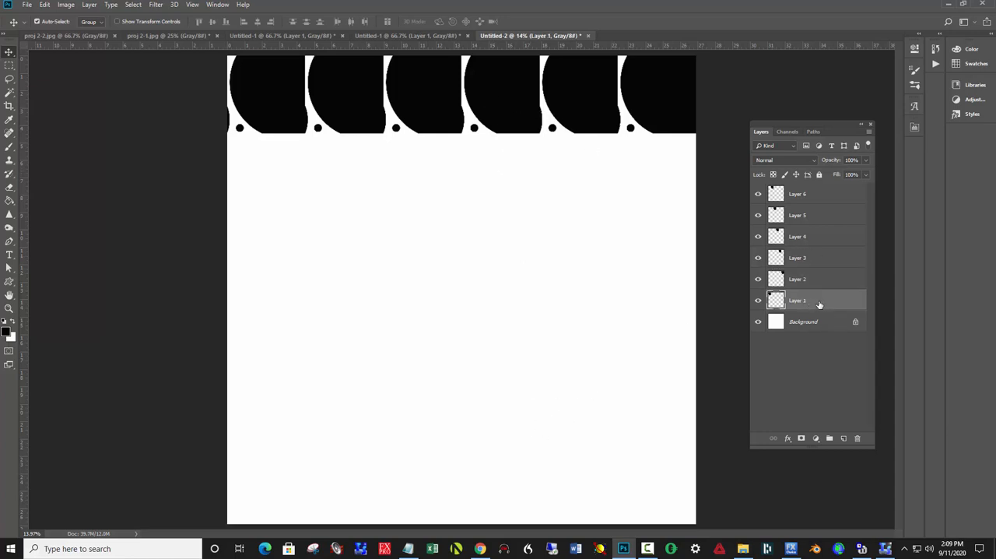
shift+click(814, 196)
right_click(812, 215)
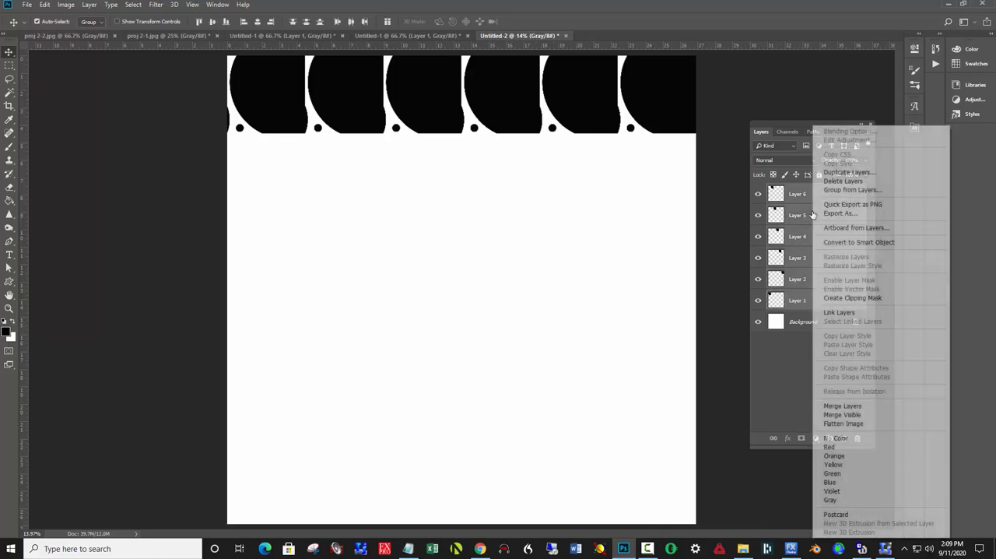
click(866, 406)
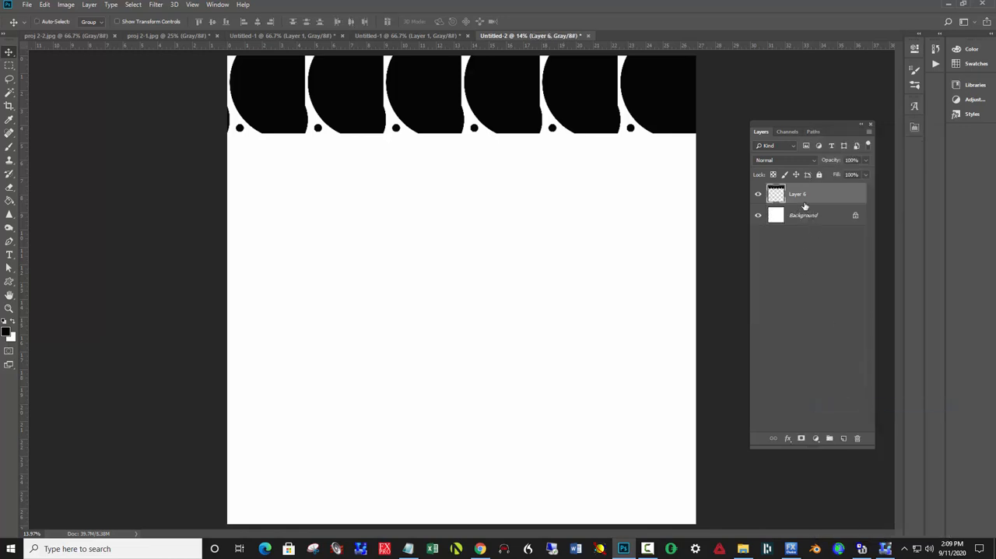
Copy the merged tile row and paste five duplicates of it into the document
key(ctrl+a)
key(ctrl+shift+alt+n)
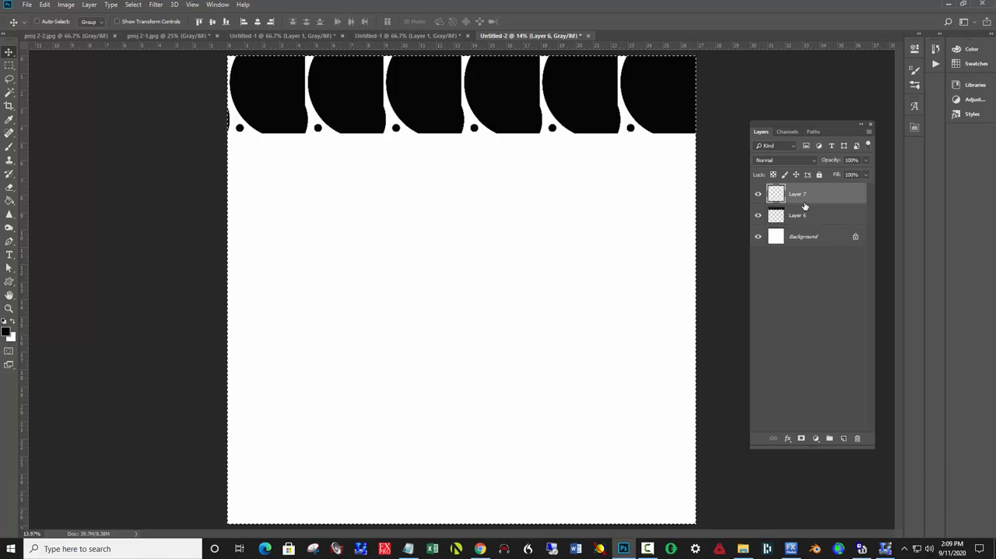
key(ctrl+v)
key(ctrl+v)
key(ctrl+v)
key(ctrl+v)
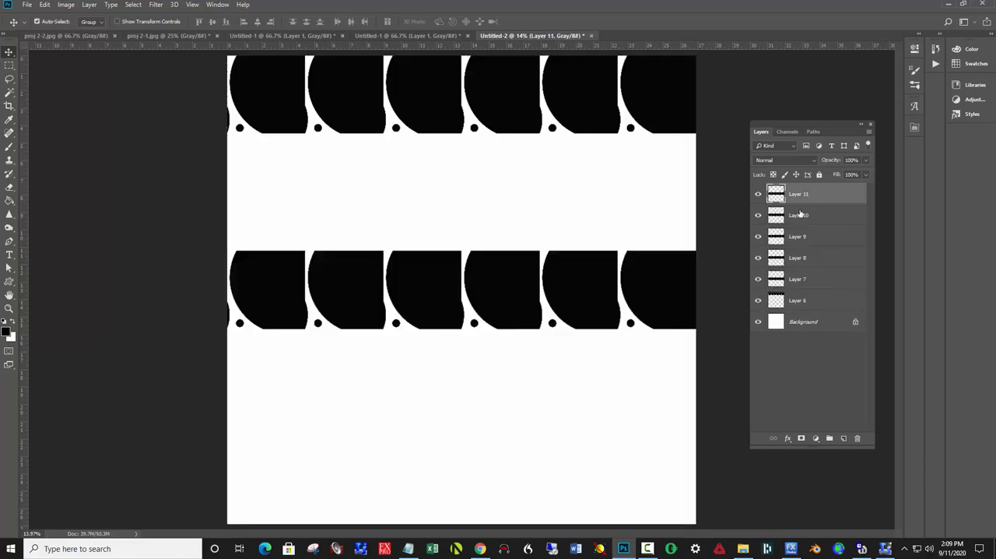
Stack the five row copies edge to edge beneath the first row to fill the canvas with a six-by-six grid
drag(476, 270, 476, 152)
drag(437, 288, 437, 482)
drag(373, 319, 362, 425)
drag(341, 317, 339, 350)
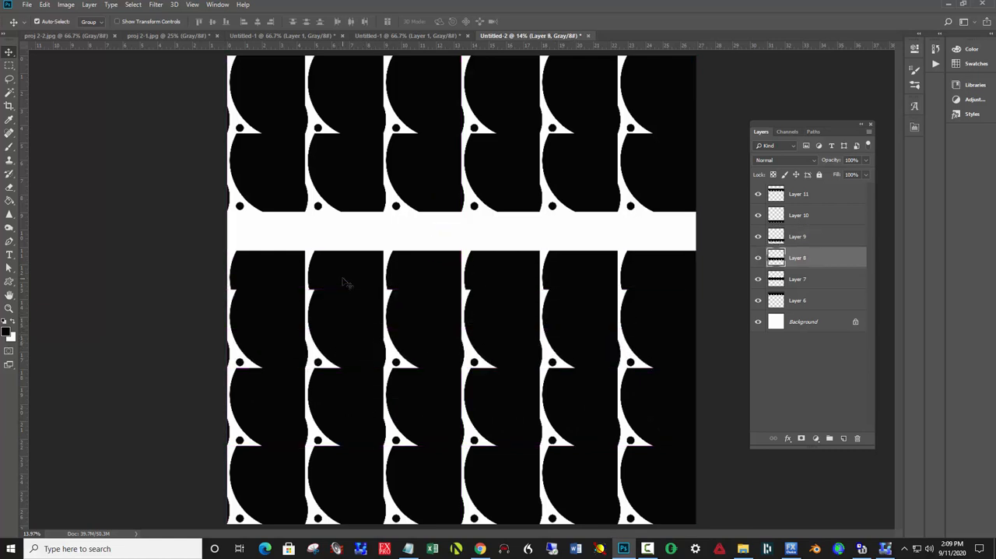
drag(345, 283, 348, 238)
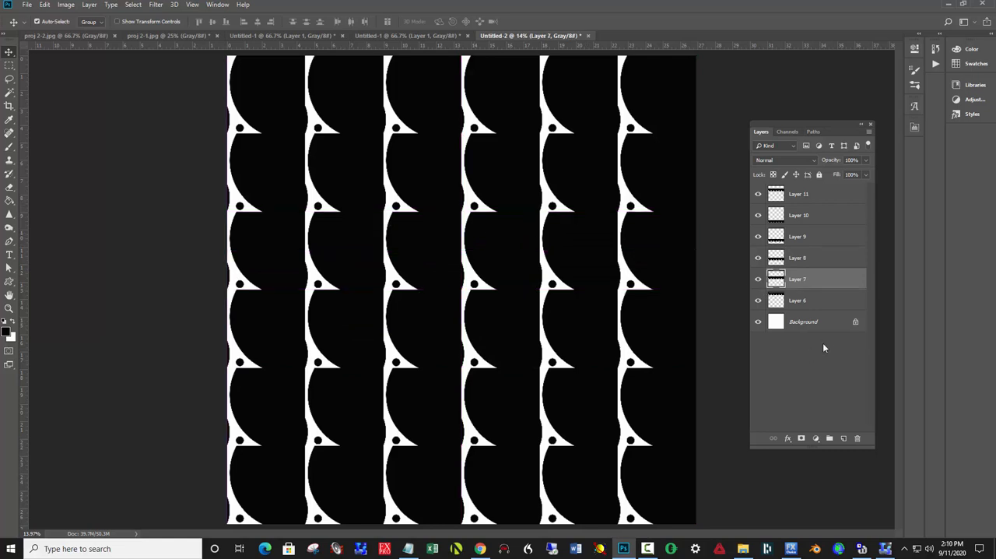
Flatten the finished six-by-six pattern and check it against the second Untitled-1 tile document
right_click(831, 291)
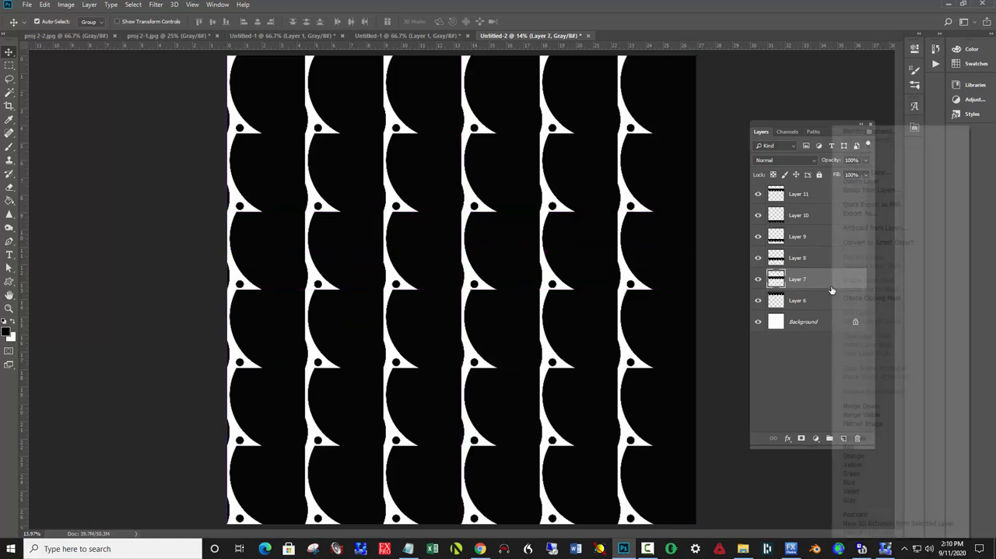
click(875, 424)
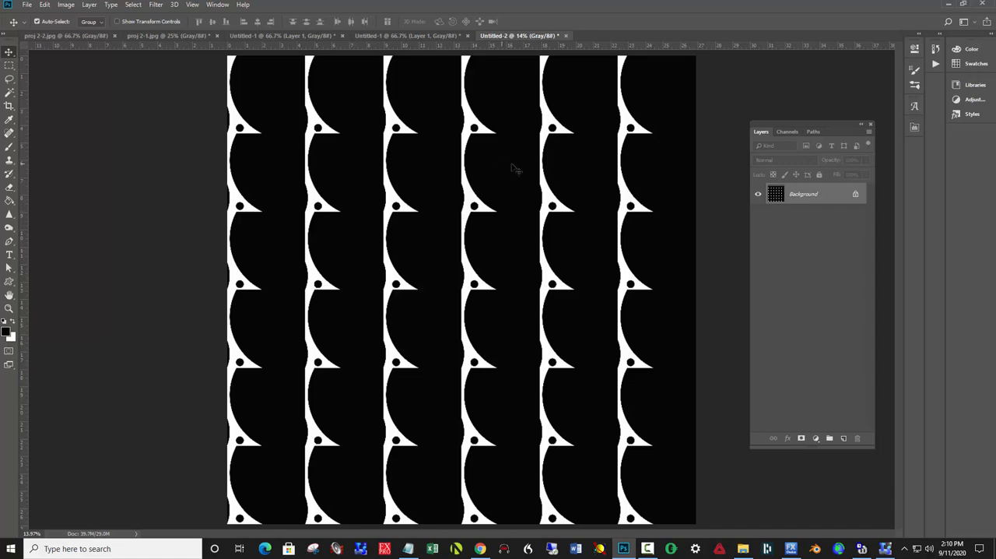
click(414, 36)
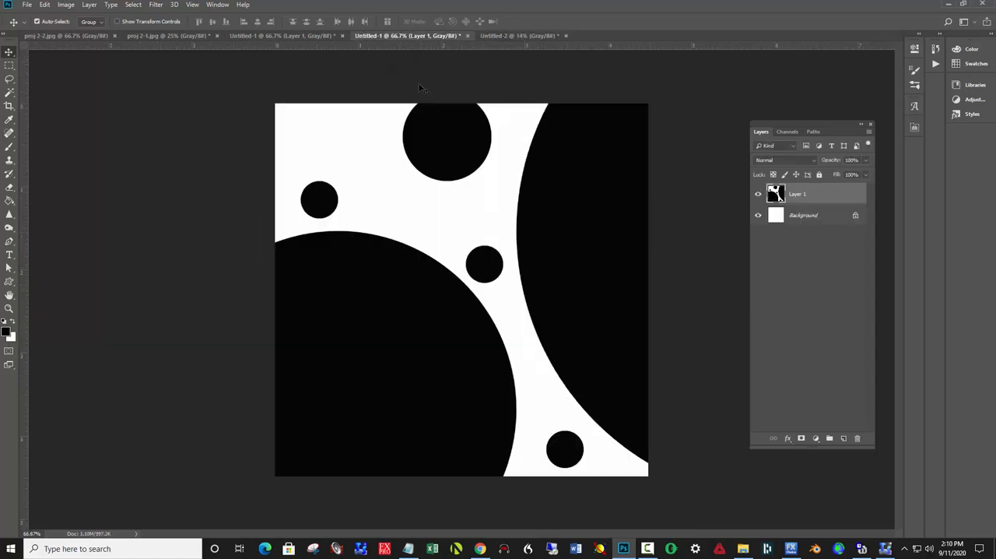
click(504, 36)
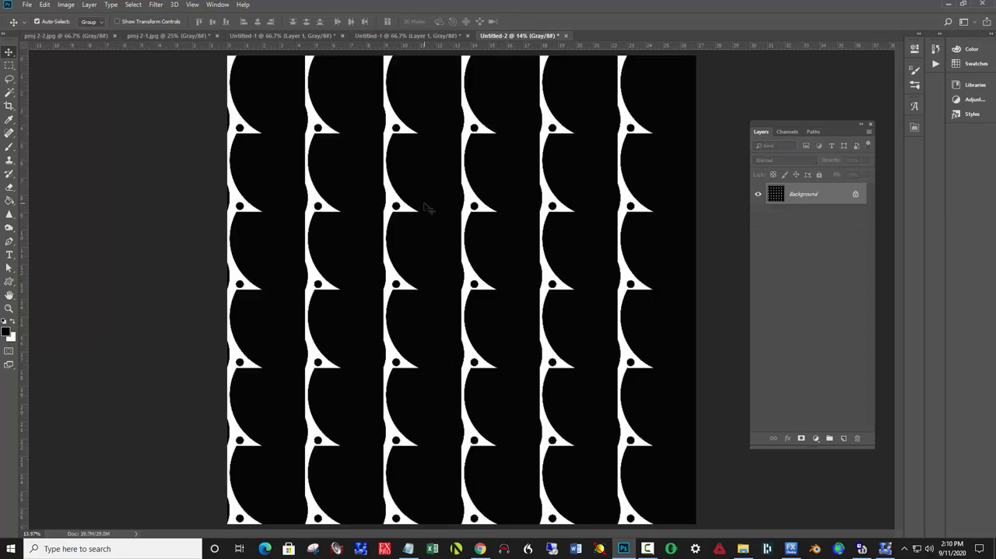